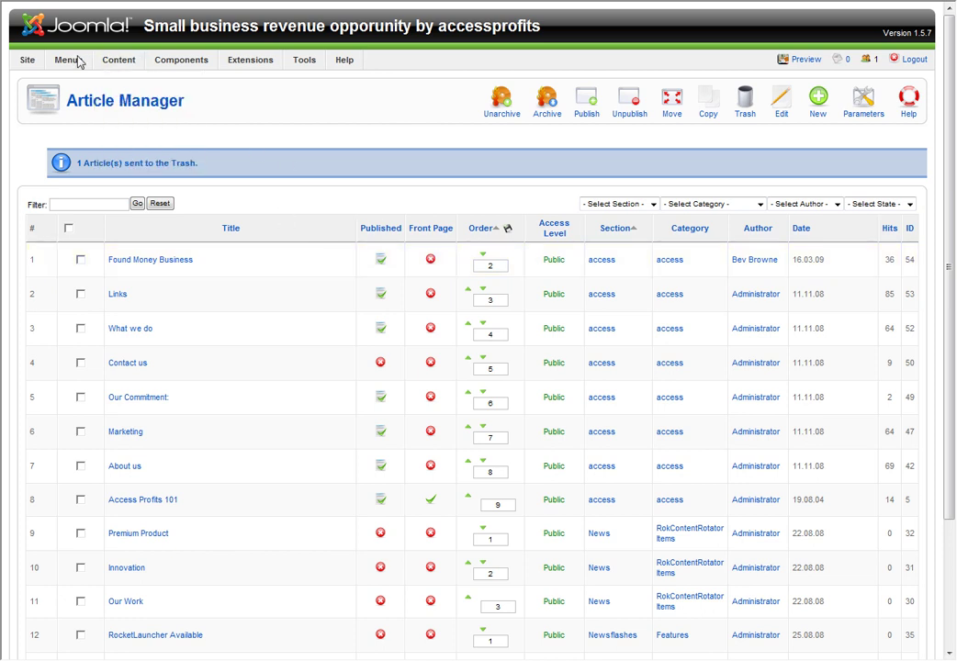
Step: Reopen the Article Manager from the Content menu so the trash notice disappears
mouse_move(103, 57)
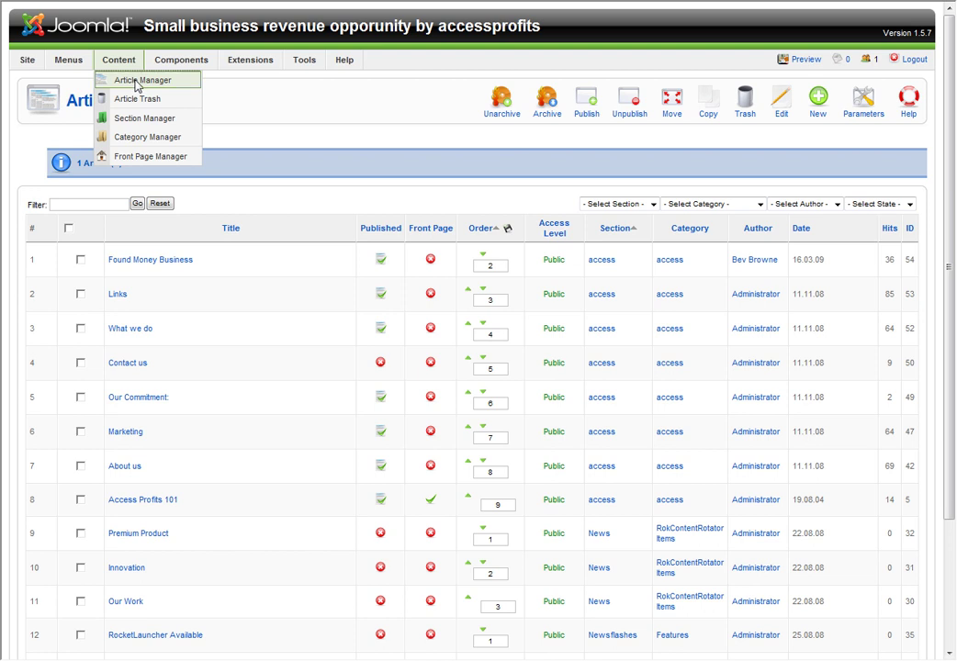
left_click(138, 86)
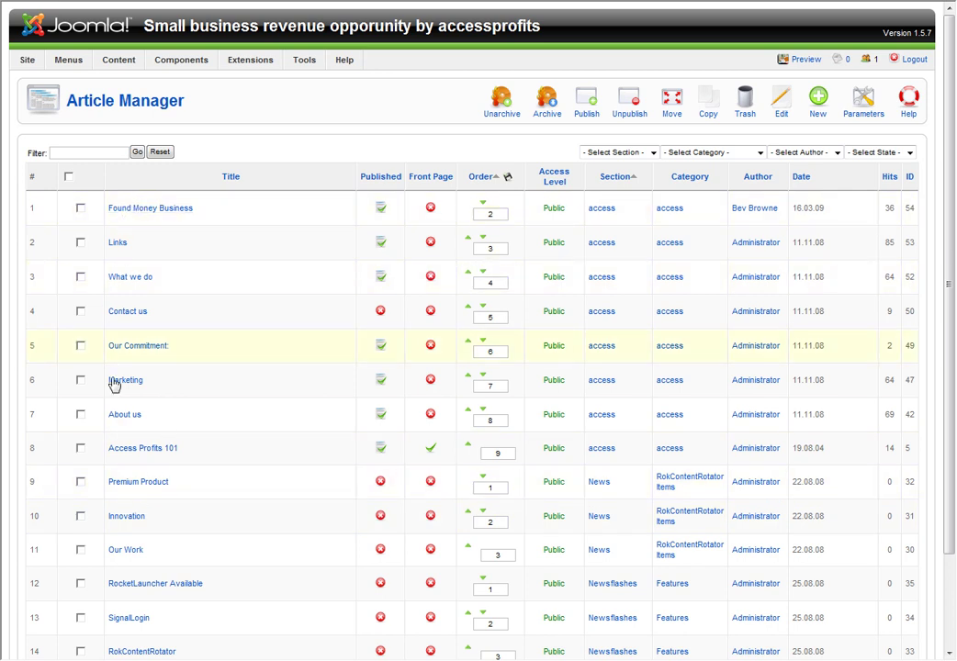
mouse_move(384, 215)
mouse_move(384, 319)
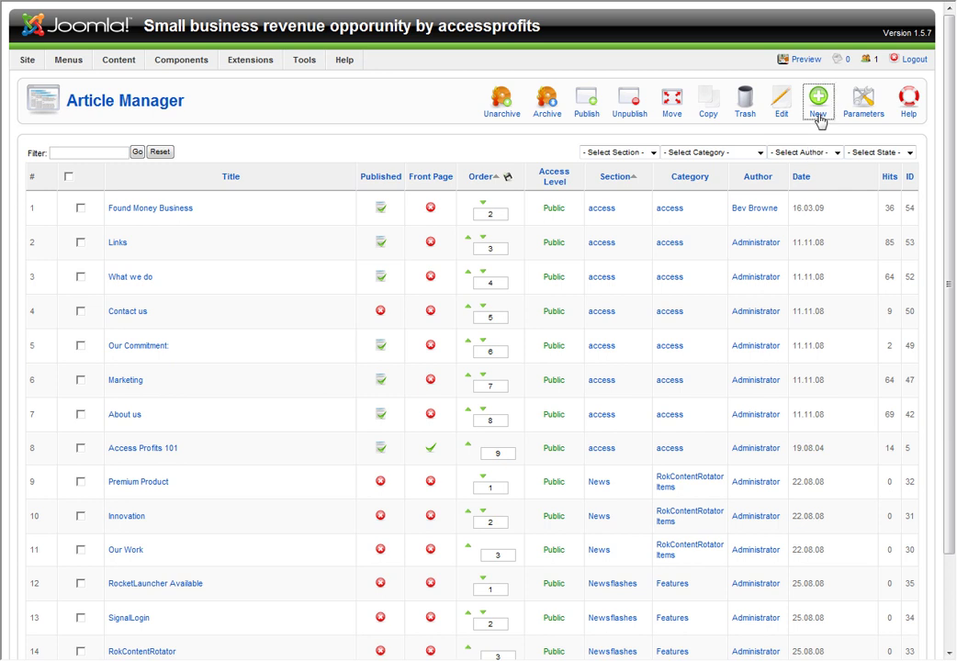
Step: Start a new article, then expand and collapse its Parameters and Metadata Information panels
left_click(819, 120)
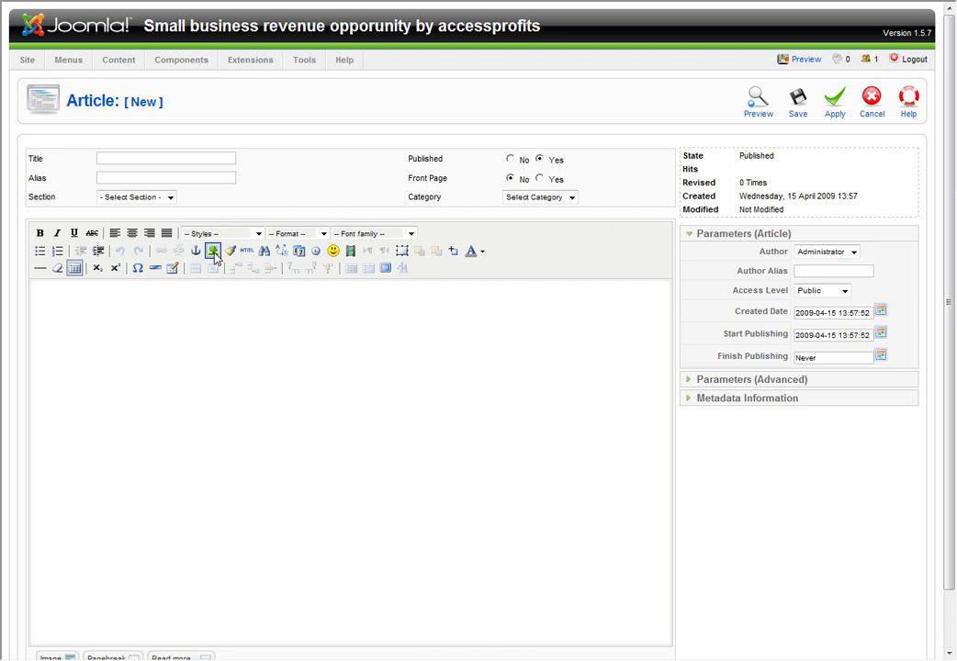
left_click(40, 251)
left_click(742, 380)
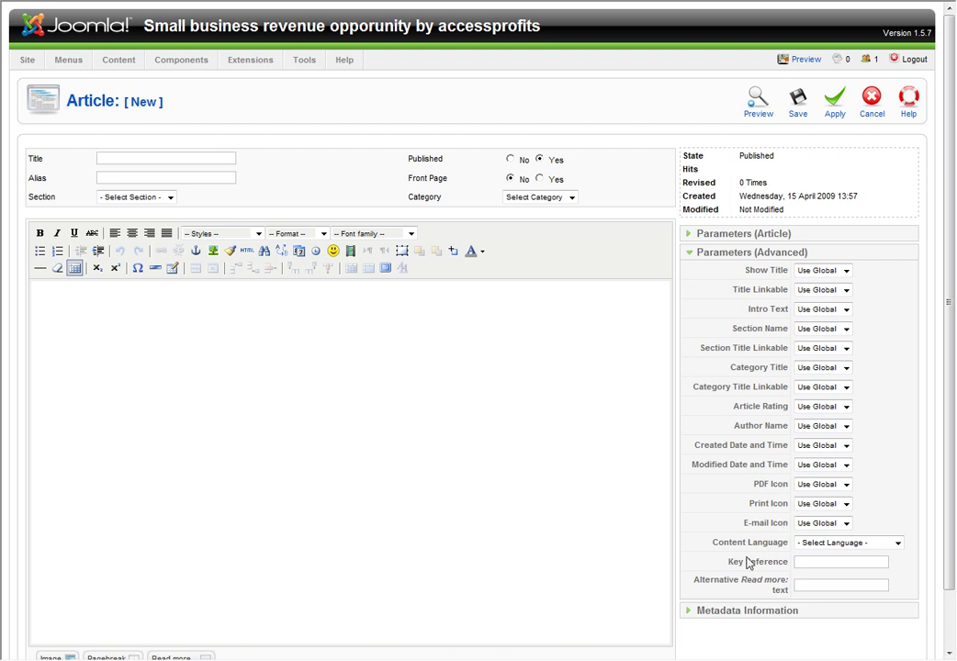
left_click(736, 612)
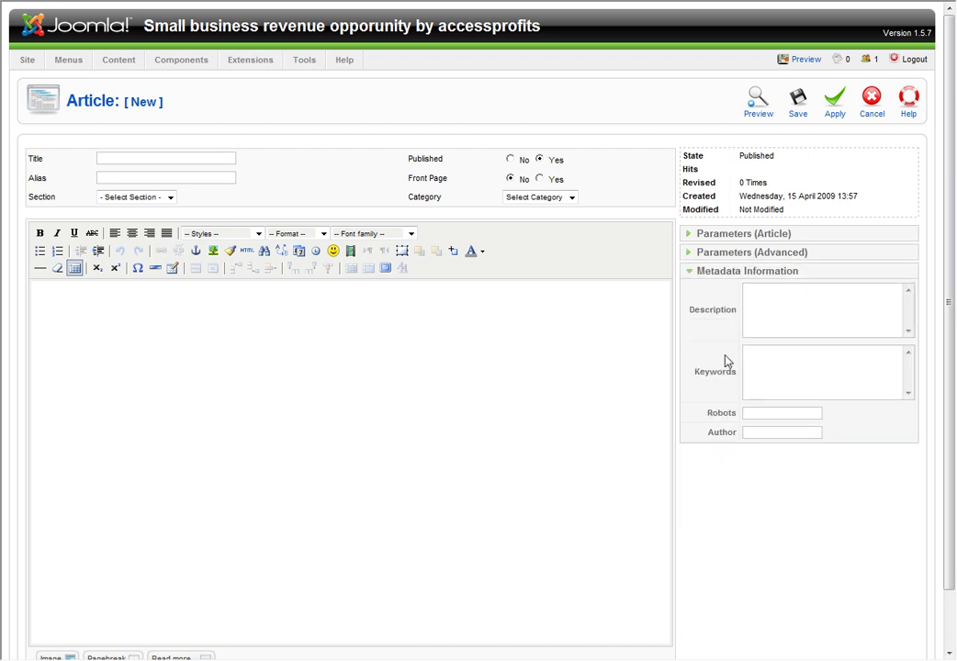
left_click(720, 237)
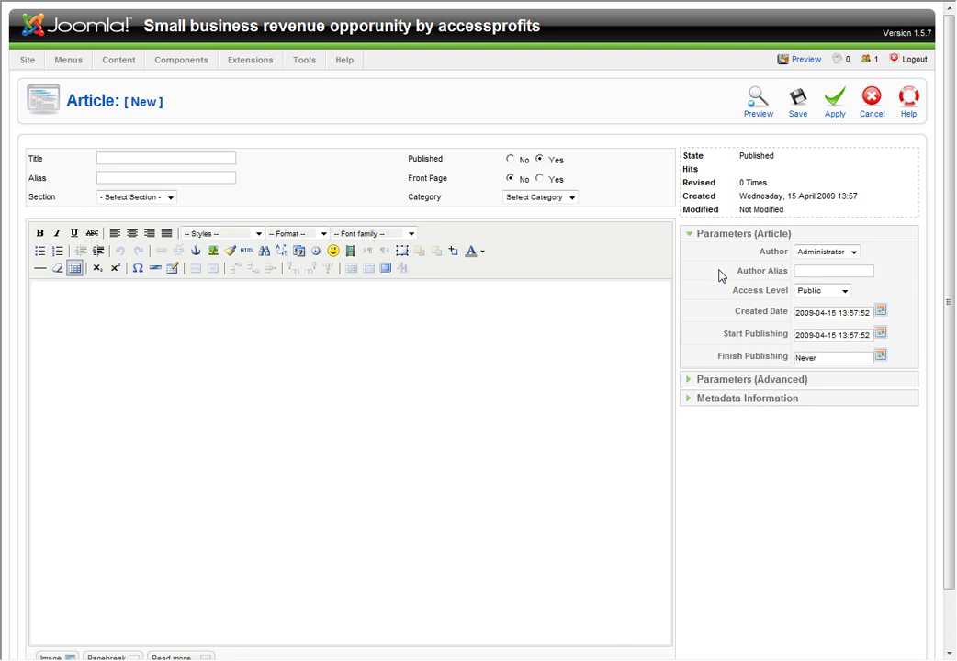
left_click(702, 386)
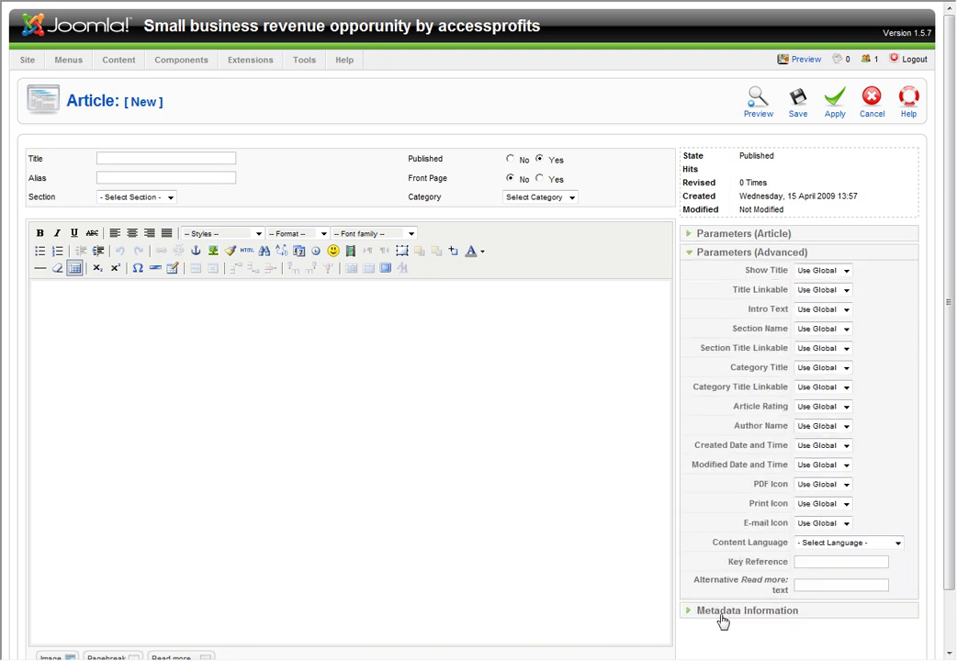
double_click(720, 612)
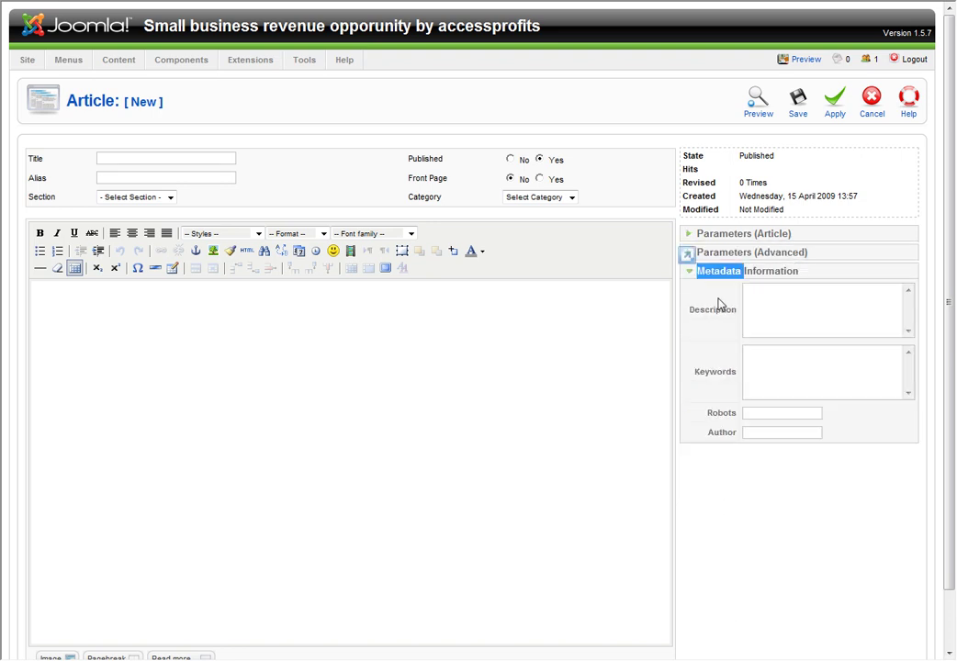
left_click(726, 274)
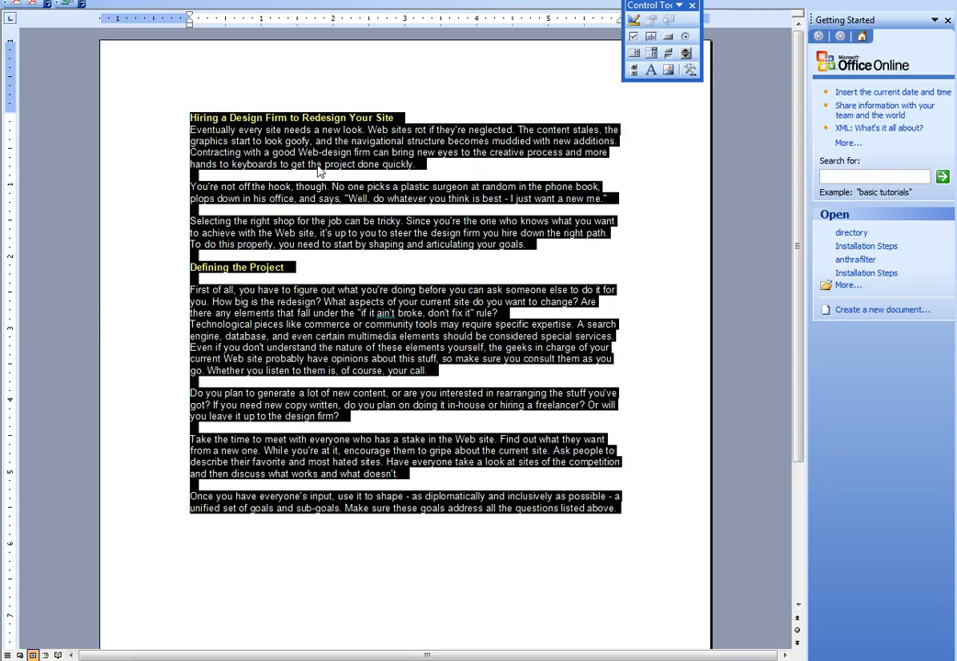
Step: Copy the 'Hiring a Design Firm to Redesign Your Site' text from Word and return to the article body
right_click(305, 129)
left_click(359, 158)
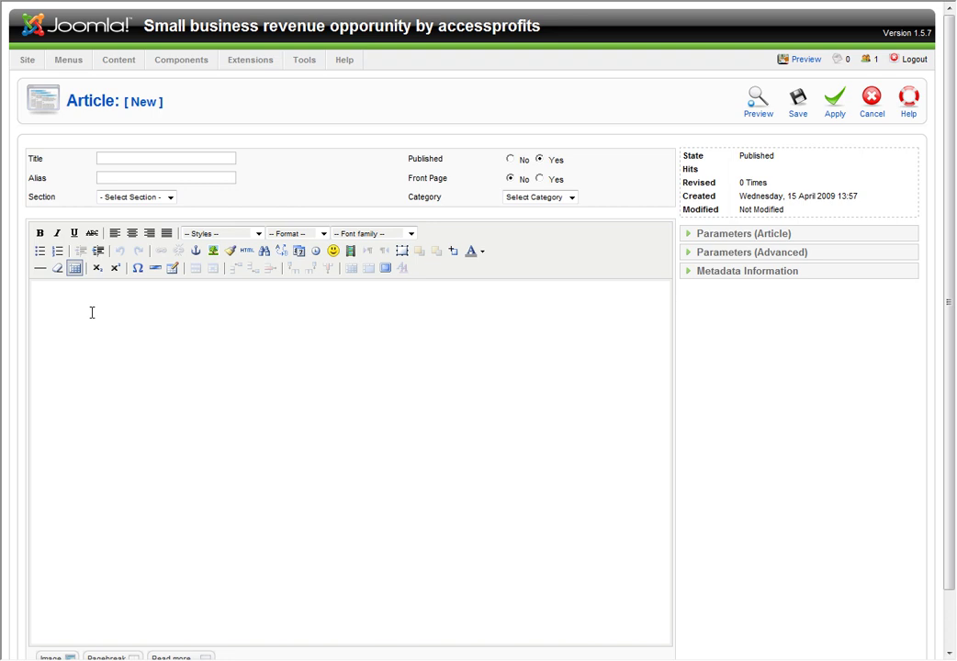
left_click(92, 313)
Step: Paste the design-firm text into the article body and enter the title Test2
right_click(96, 319)
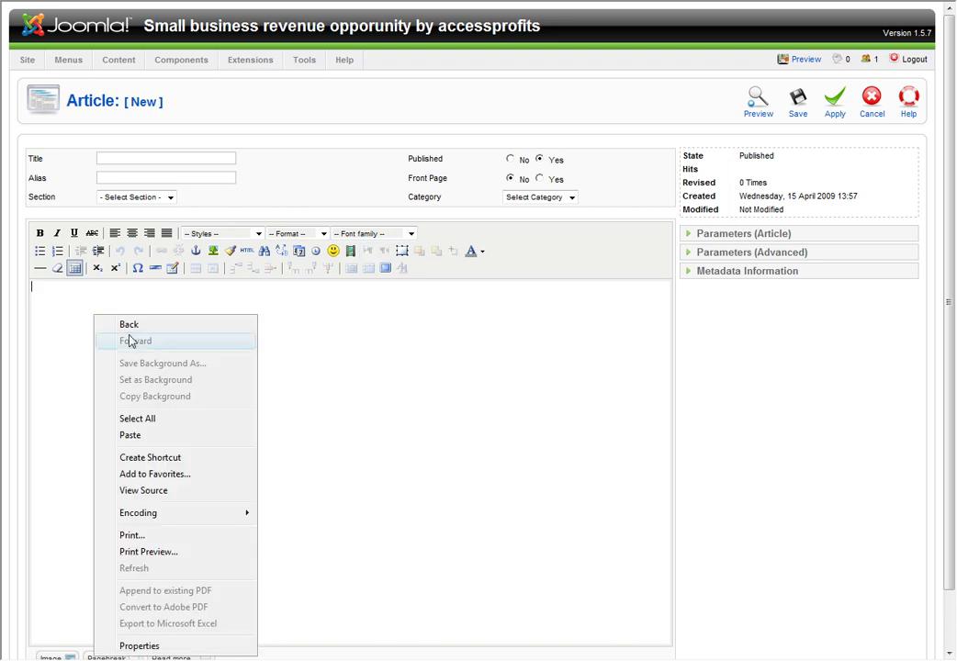
left_click(133, 436)
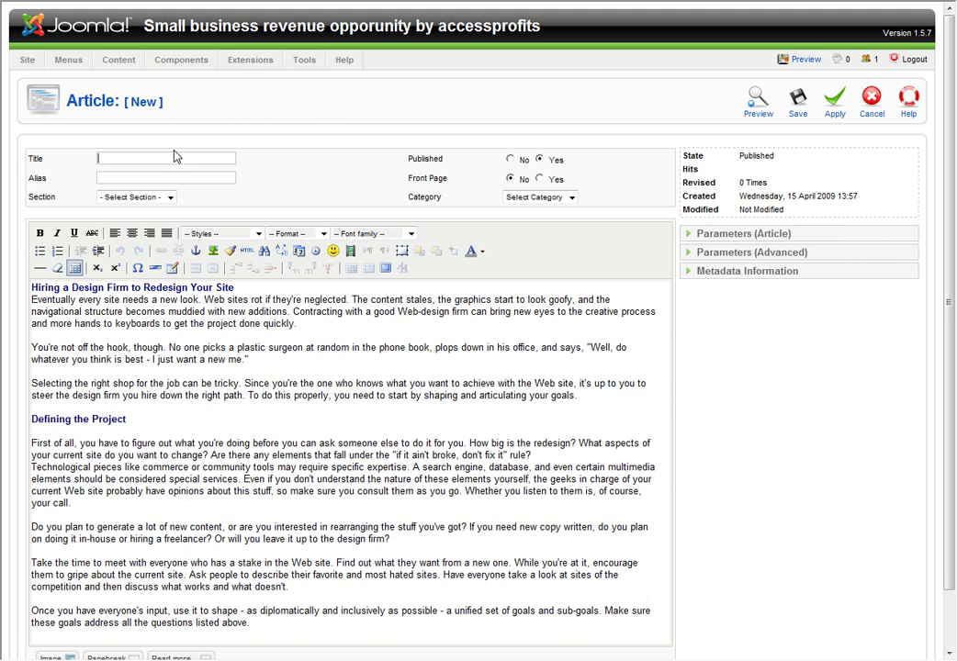
type("Test2")
Step: Copy the title into the Alias field so the alias reads Test2
double_click(106, 162)
right_click(106, 164)
left_click(156, 208)
left_click(131, 177)
right_click(131, 179)
left_click(163, 241)
Step: File the article under the access section and category
left_click(170, 204)
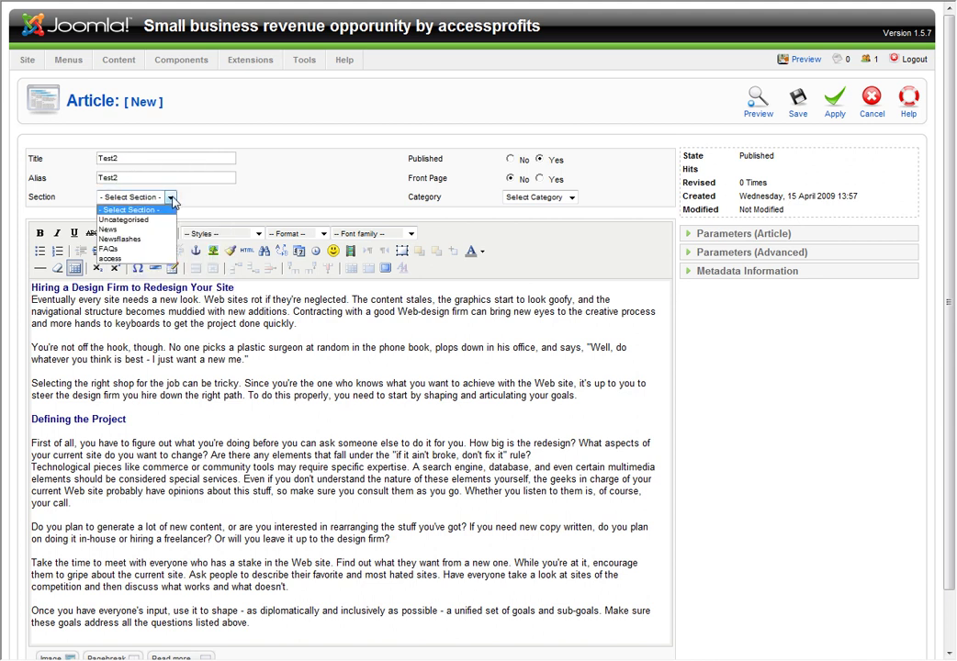
left_click(141, 265)
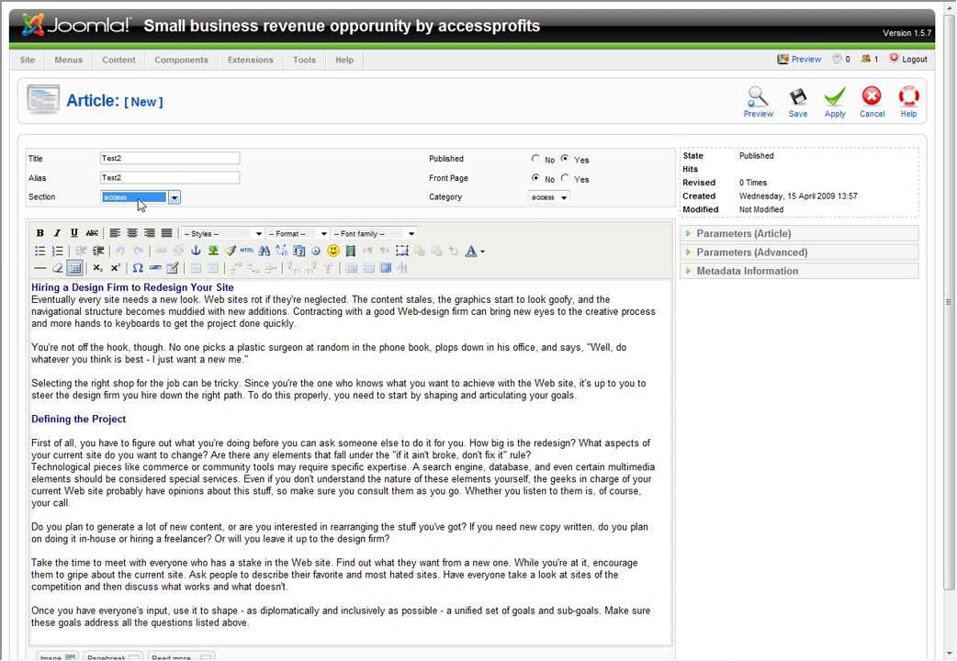
left_click(117, 202)
left_click(105, 202)
left_click_drag(946, 247, 949, 270)
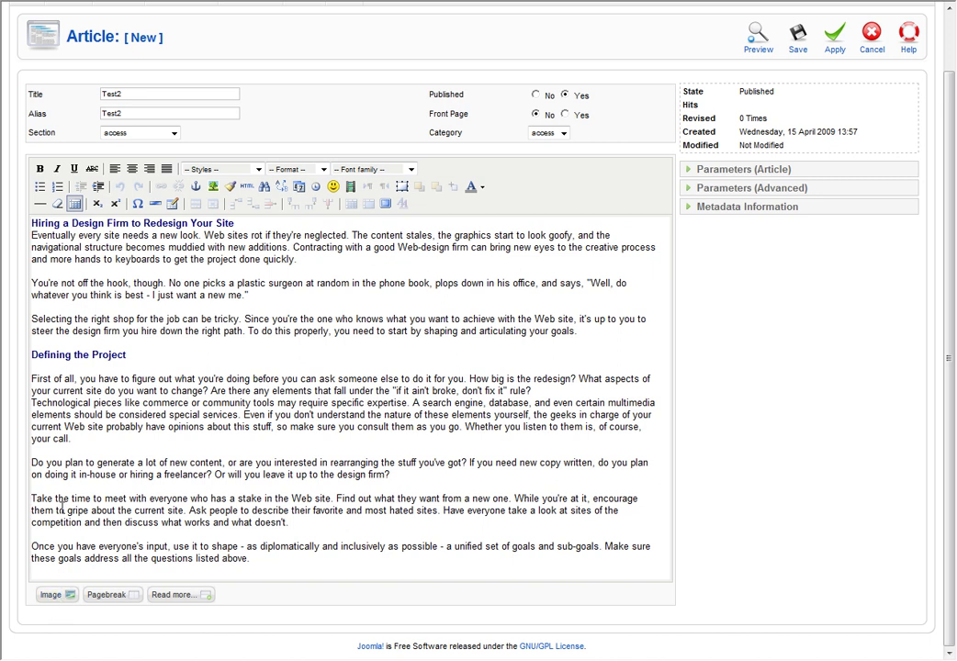
left_click(32, 221)
left_click(53, 595)
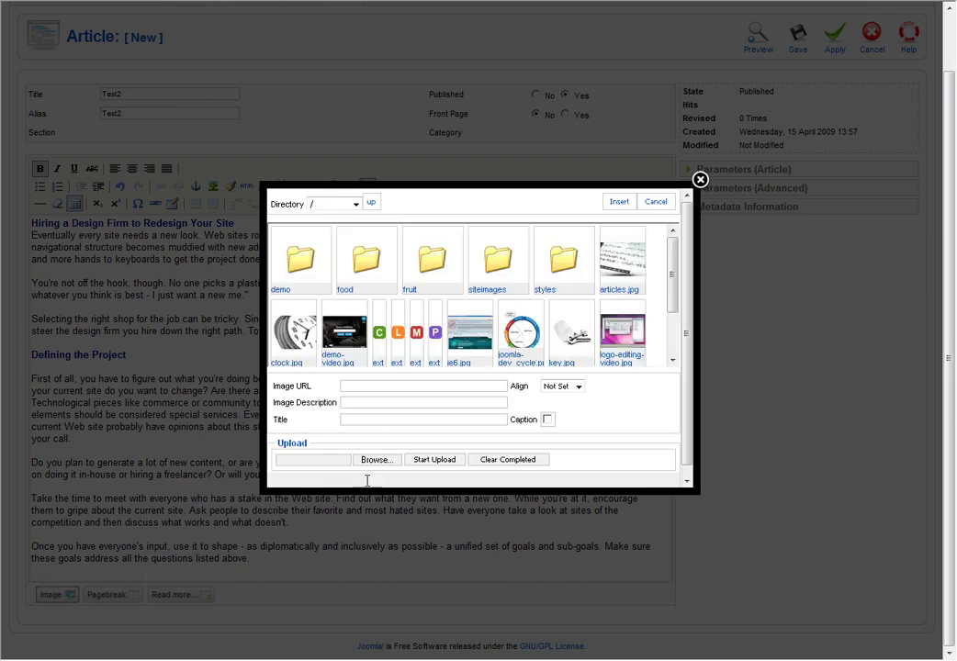
left_click(311, 461)
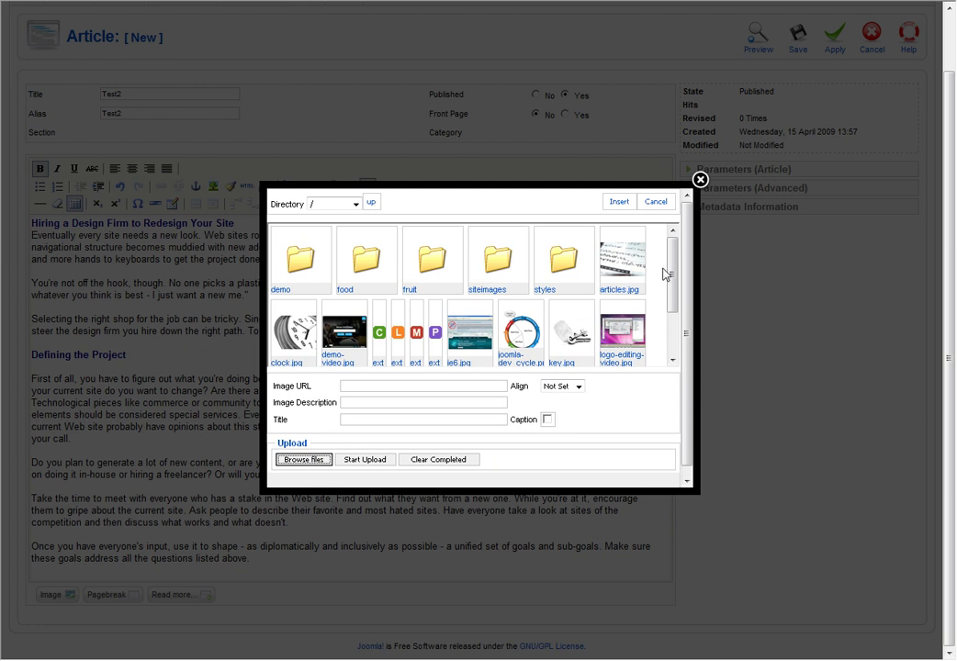
left_click(700, 179)
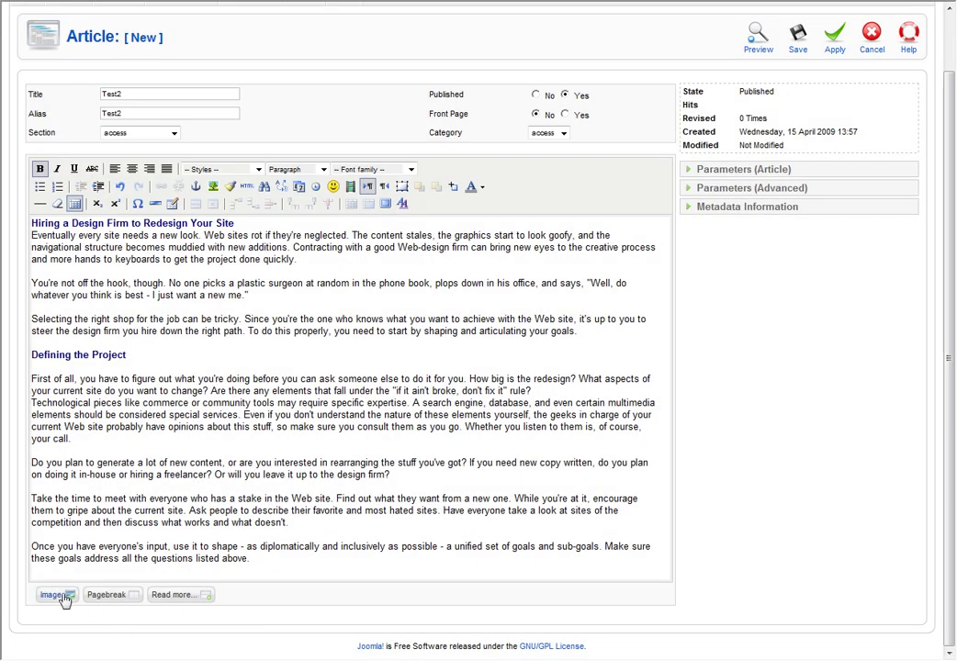
left_click(55, 597)
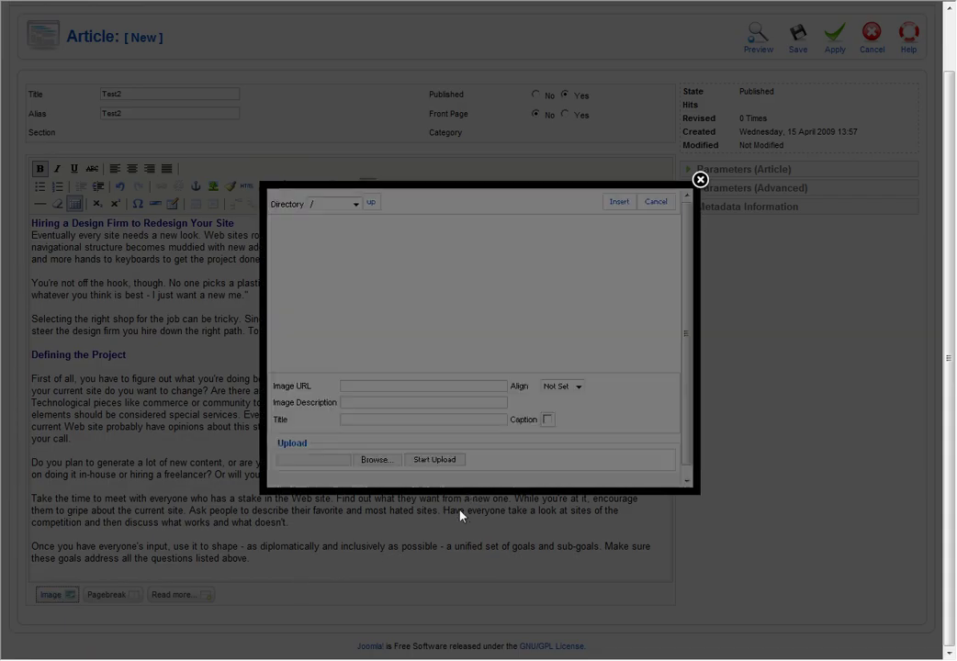
left_click(377, 461)
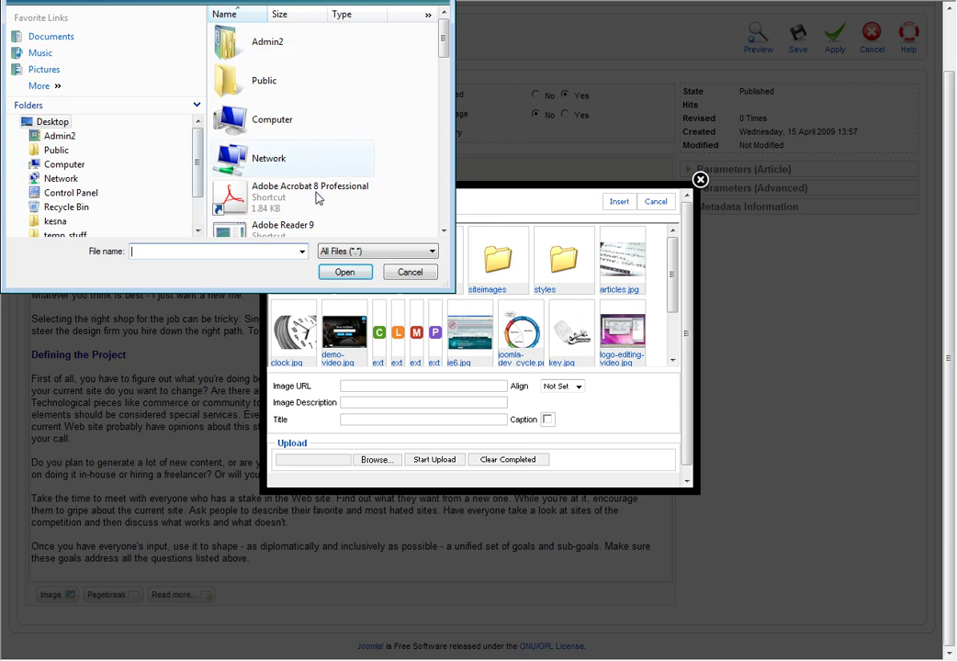
left_click(420, 274)
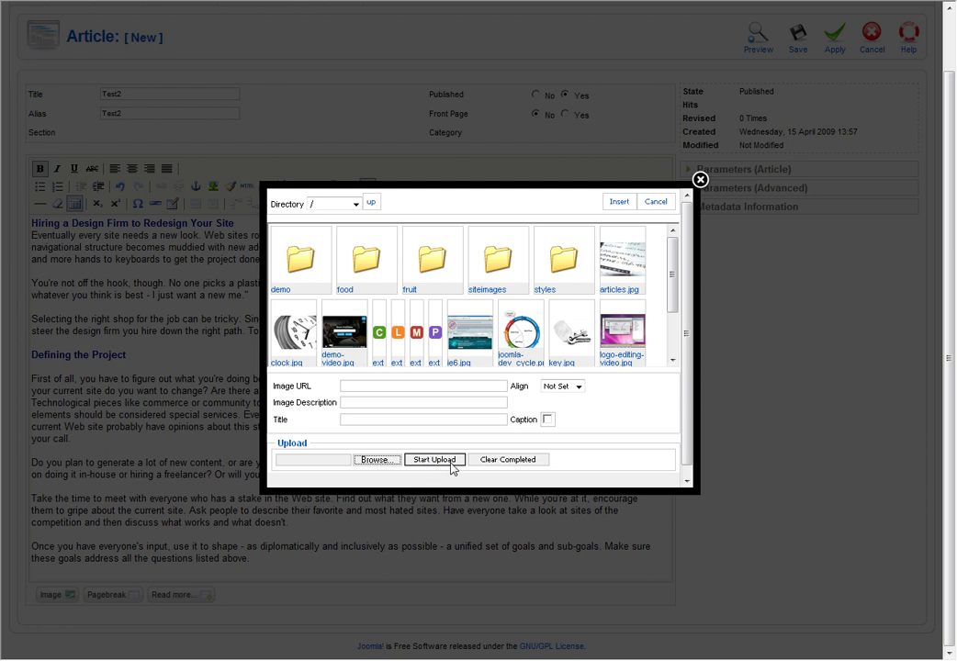
left_click_drag(672, 269, 670, 315)
left_click(496, 331)
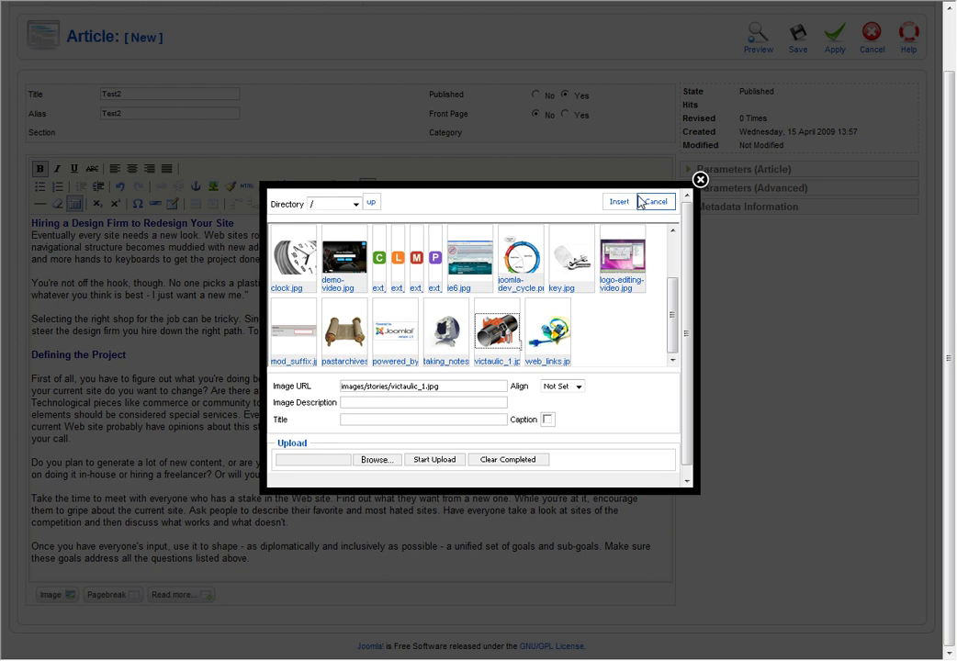
left_click(700, 180)
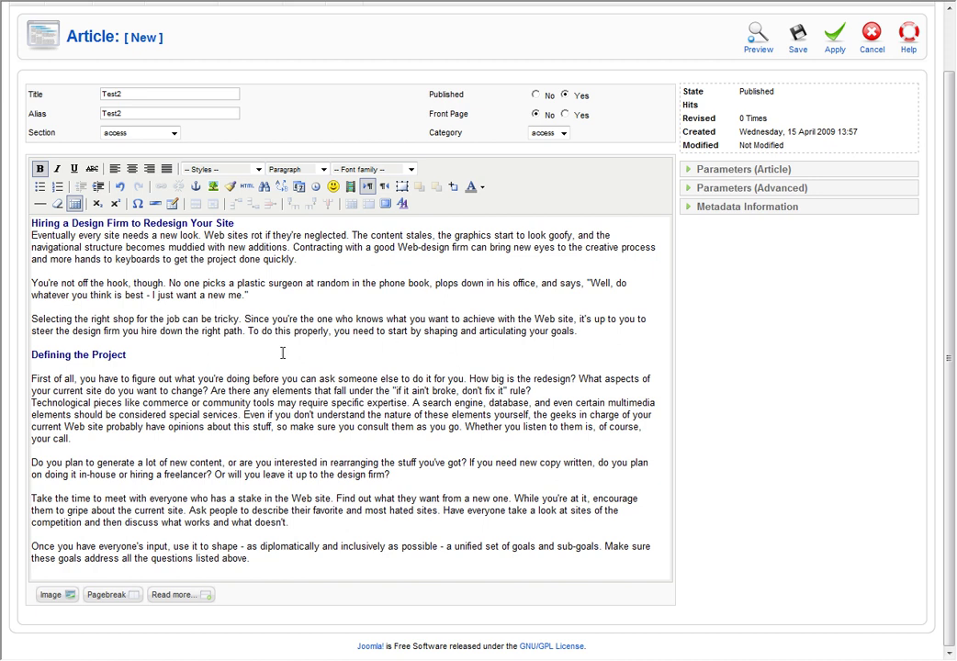
Step: Save the Test2 article and return to the Article Manager
left_click_drag(947, 316, 937, 238)
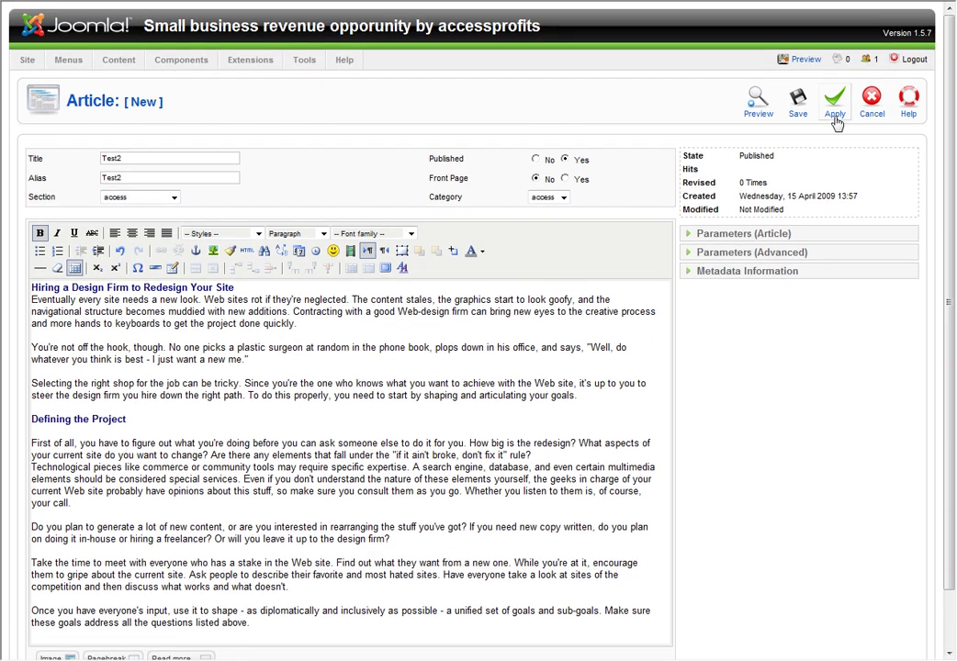
left_click(802, 116)
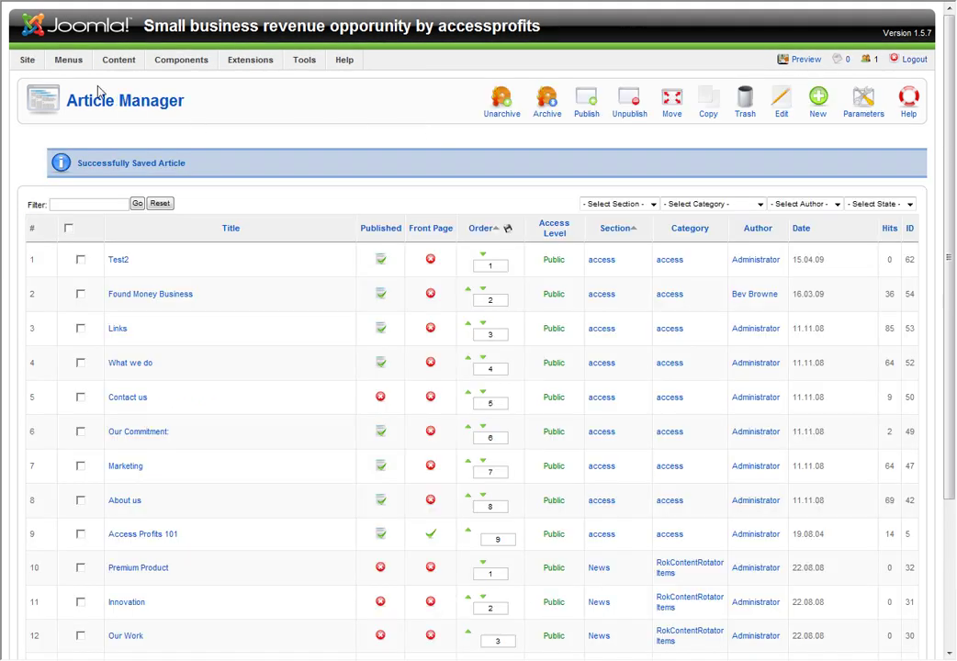
Step: Create a new menu item of type Internal Link > Articles > Article Layout
mouse_move(69, 61)
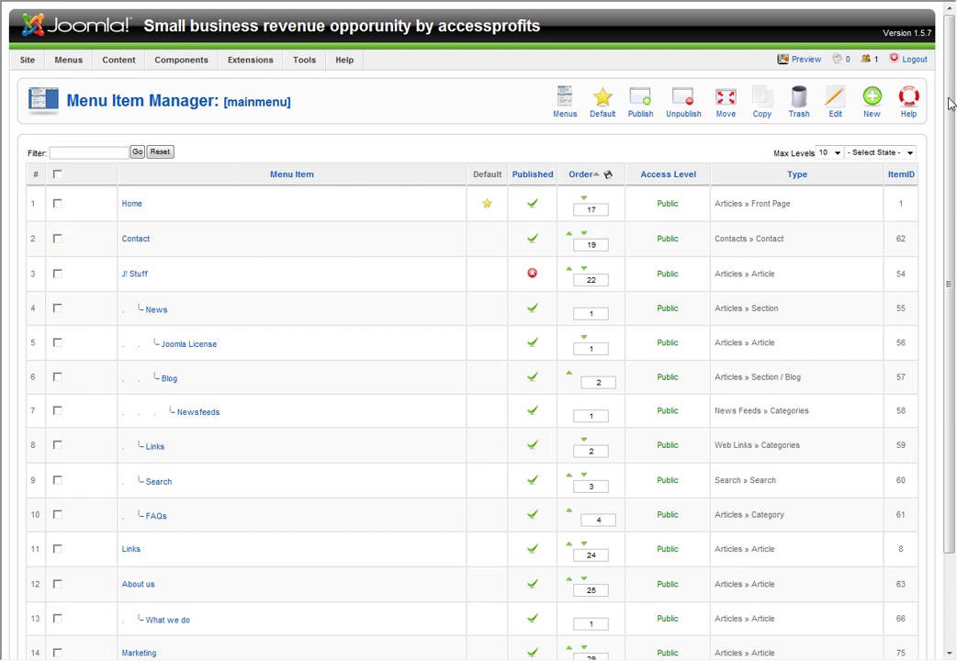
left_click(873, 112)
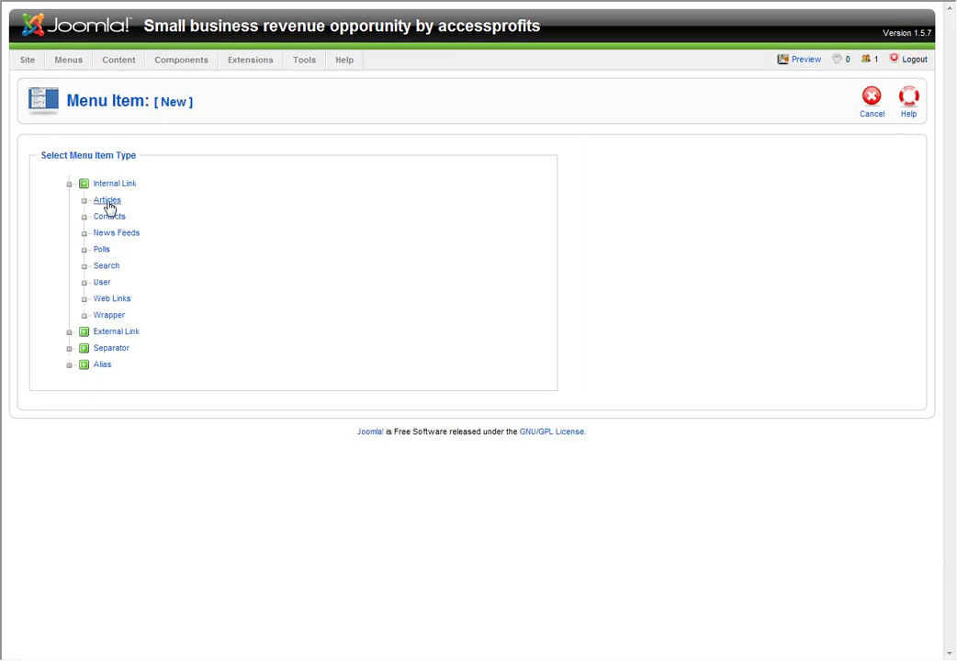
left_click(108, 202)
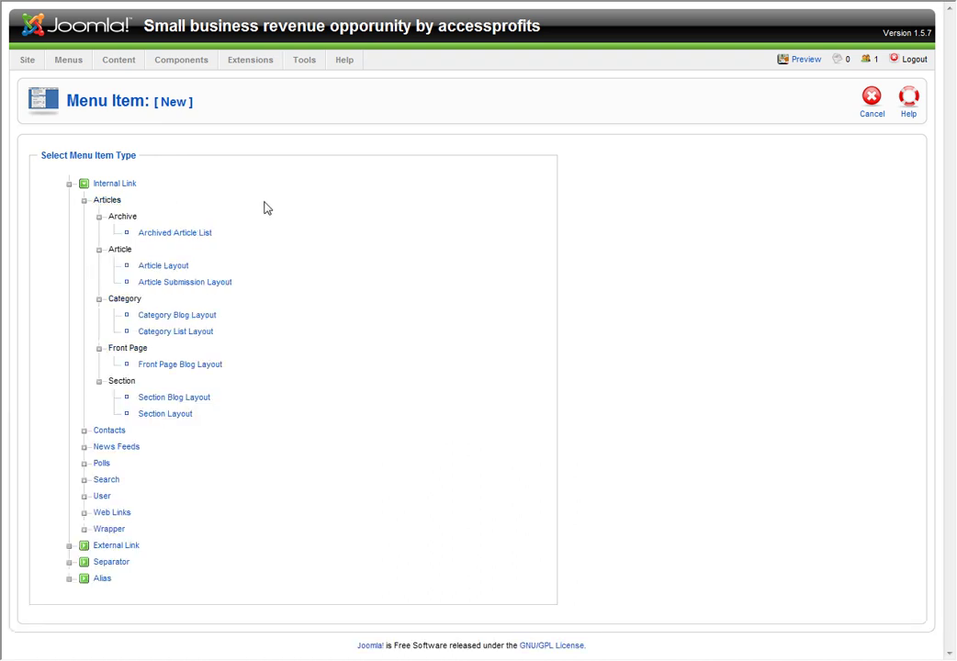
left_click(168, 267)
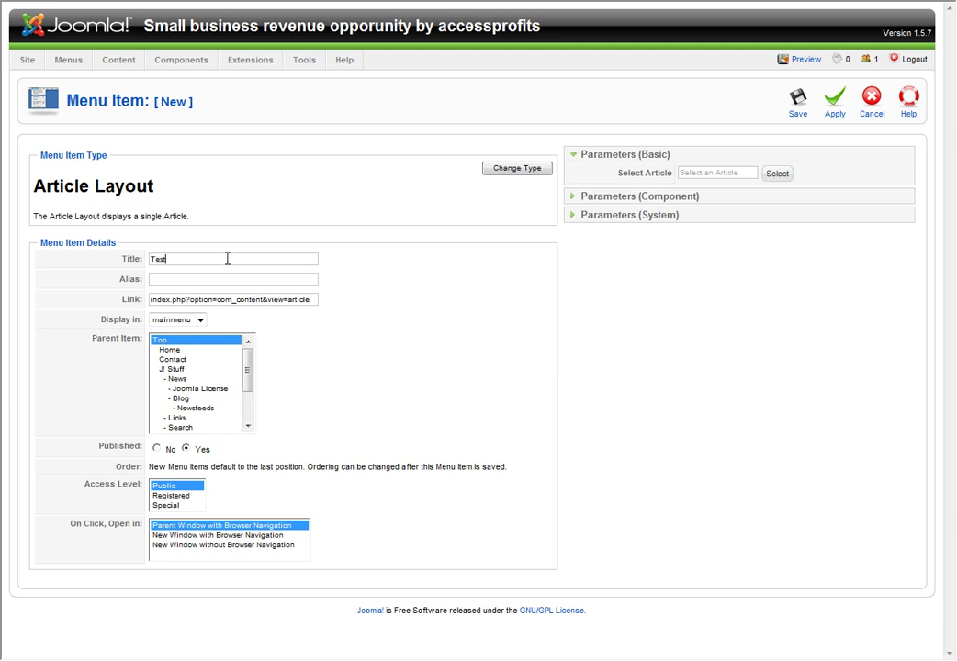
Step: Copy the menu item title Test2 into its Alias field
left_click_drag(184, 256, 154, 258)
right_click(152, 259)
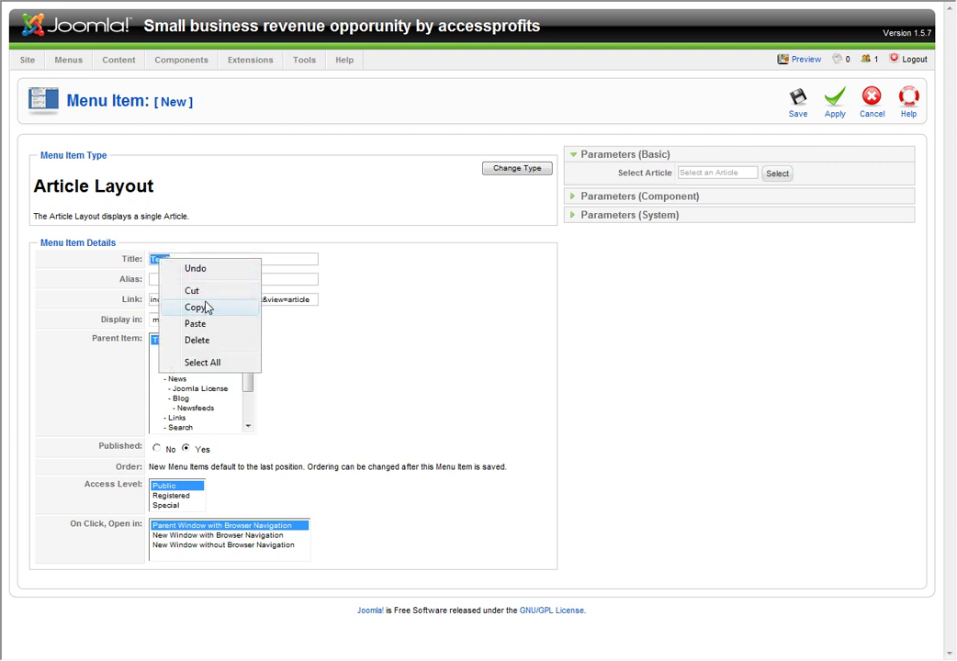
left_click(205, 309)
left_click(179, 280)
right_click(181, 281)
left_click(220, 346)
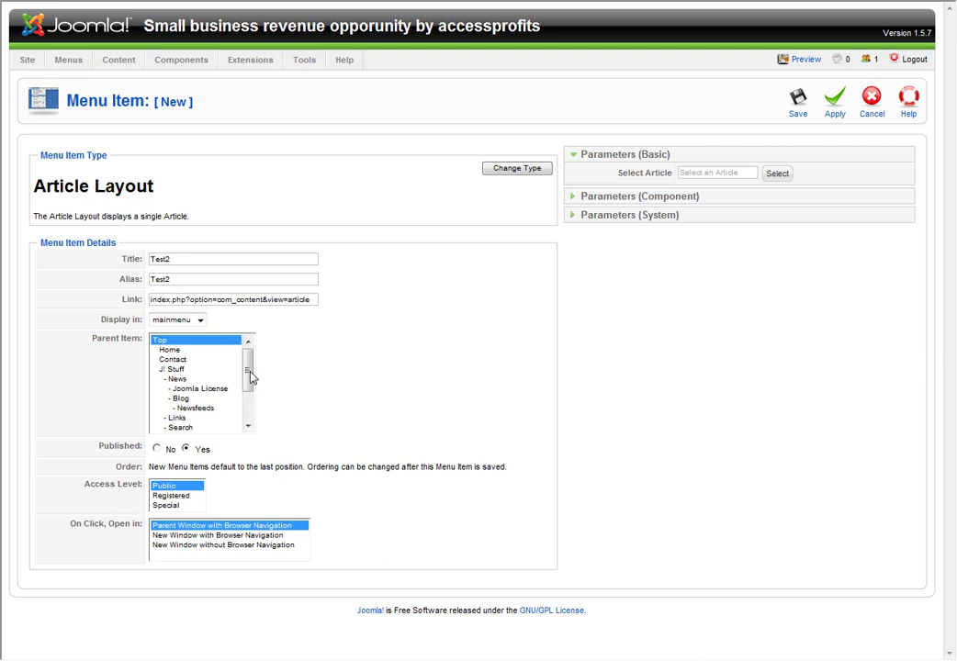
Step: Link the menu item to the Test2 article from the article selection list
mouse_move(250, 371)
left_mouse_down()
mouse_move(251, 413)
mouse_move(249, 367)
left_mouse_up()
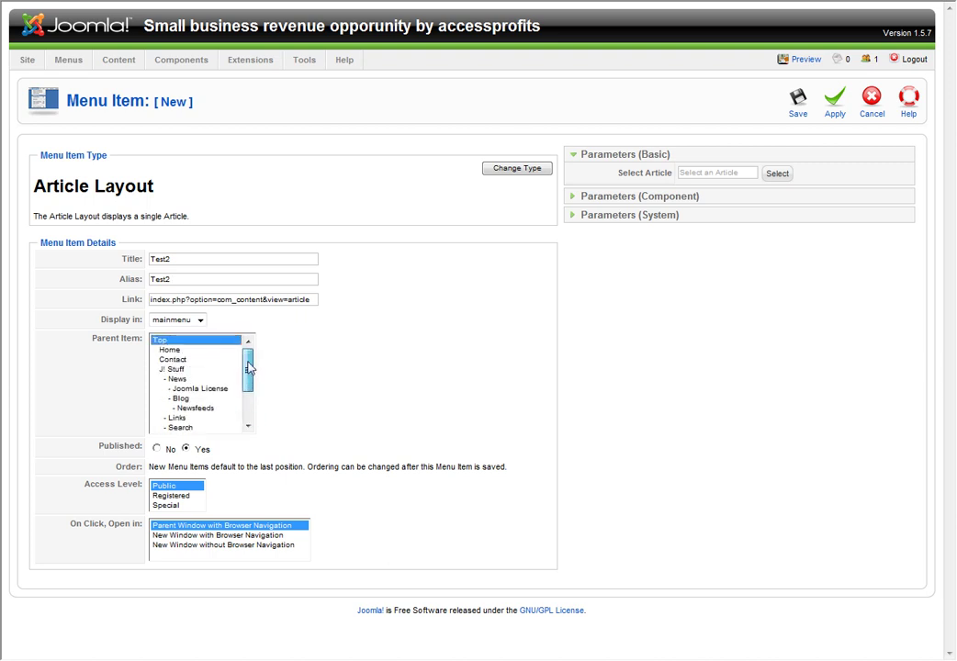
left_click(776, 174)
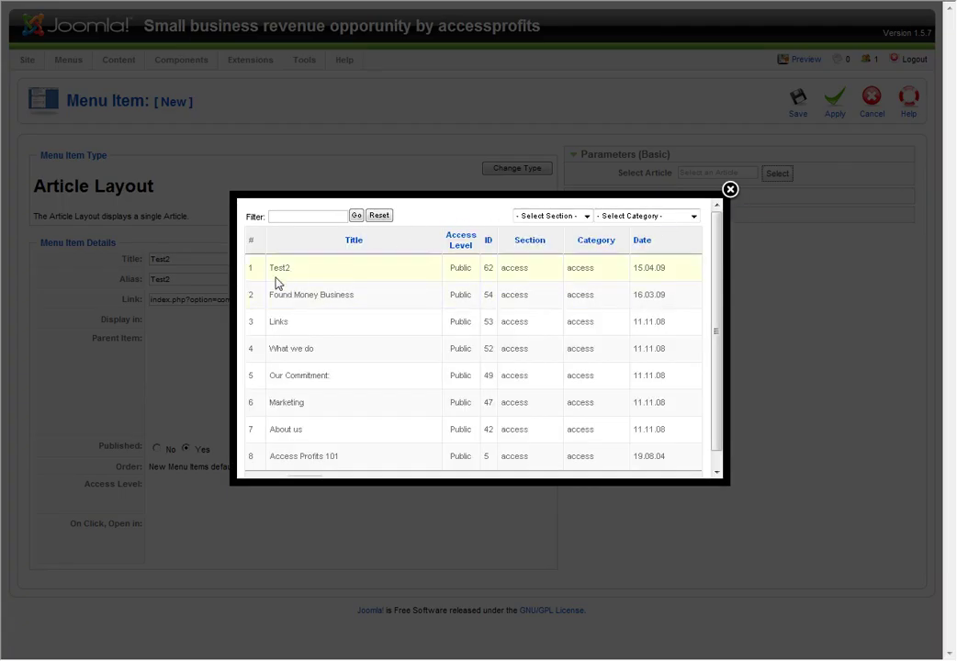
left_click(280, 268)
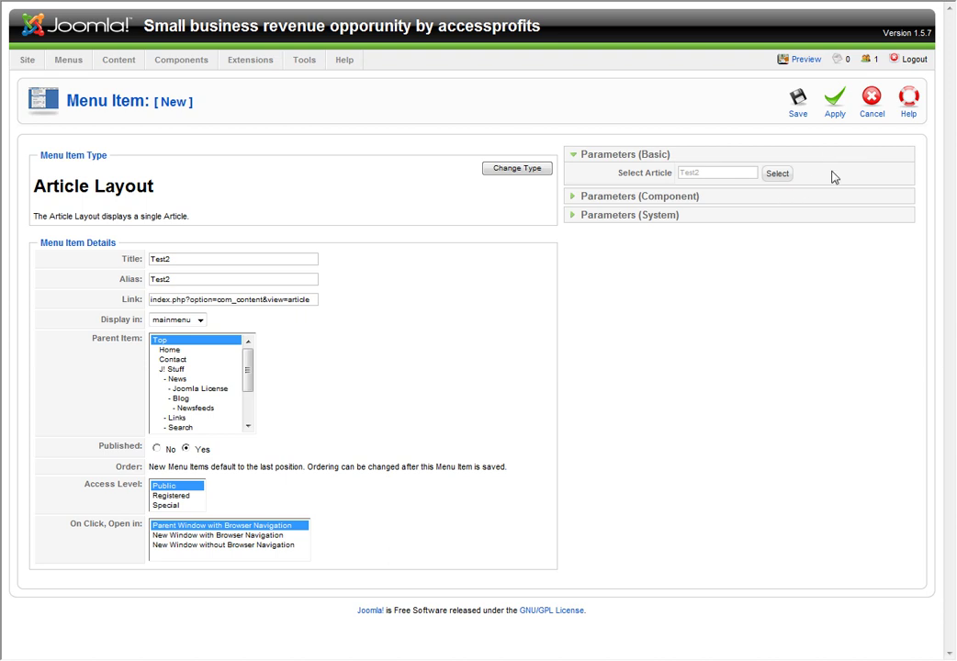
Step: Save the Test2 menu item and view its new TEST2 page on the site
left_click(837, 116)
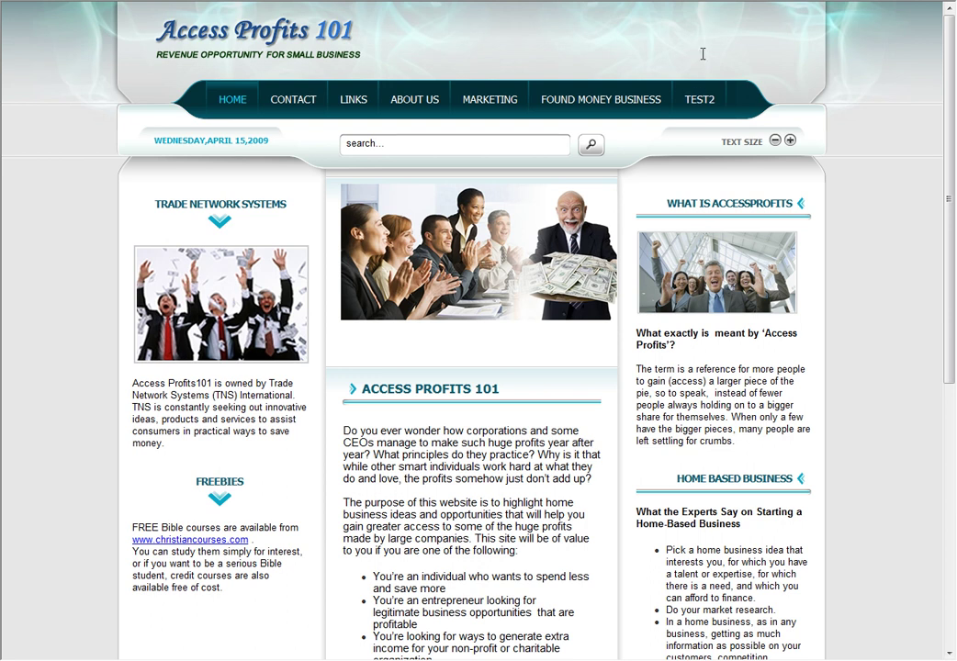
left_click(707, 108)
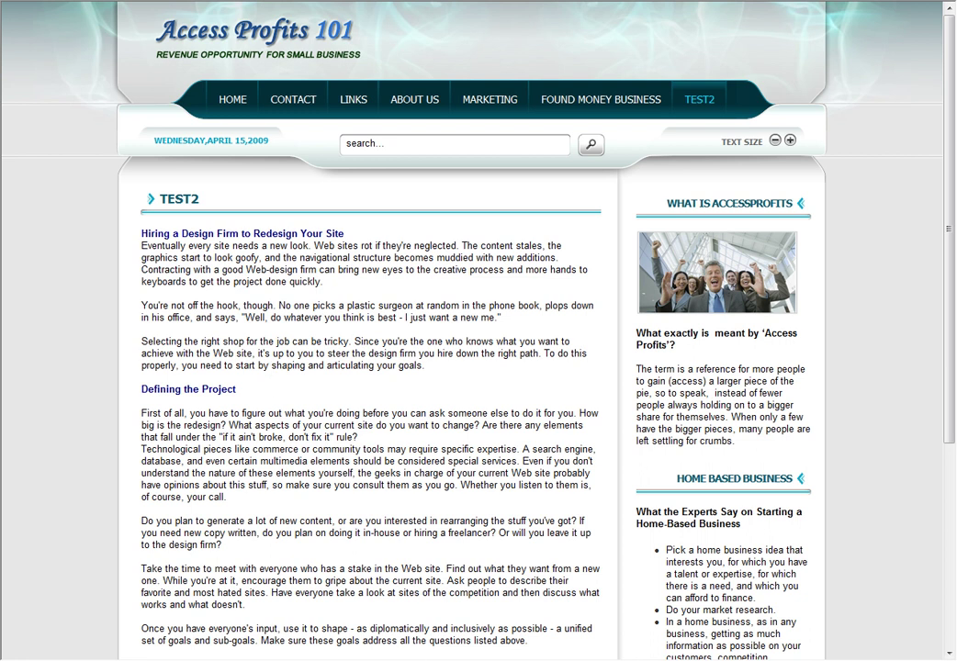
key("alt+Tab")
mouse_move(414, 99)
Step: Set the Test2 menu item's parent to About us and apply the change
key("ctrl+Tab")
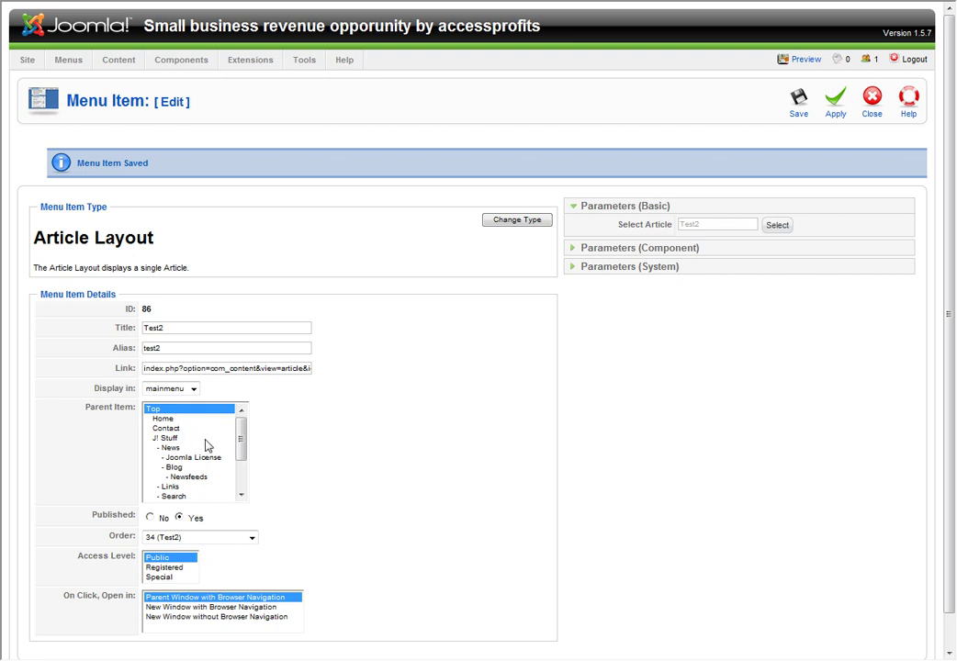
scroll(223, 447, "down", 2)
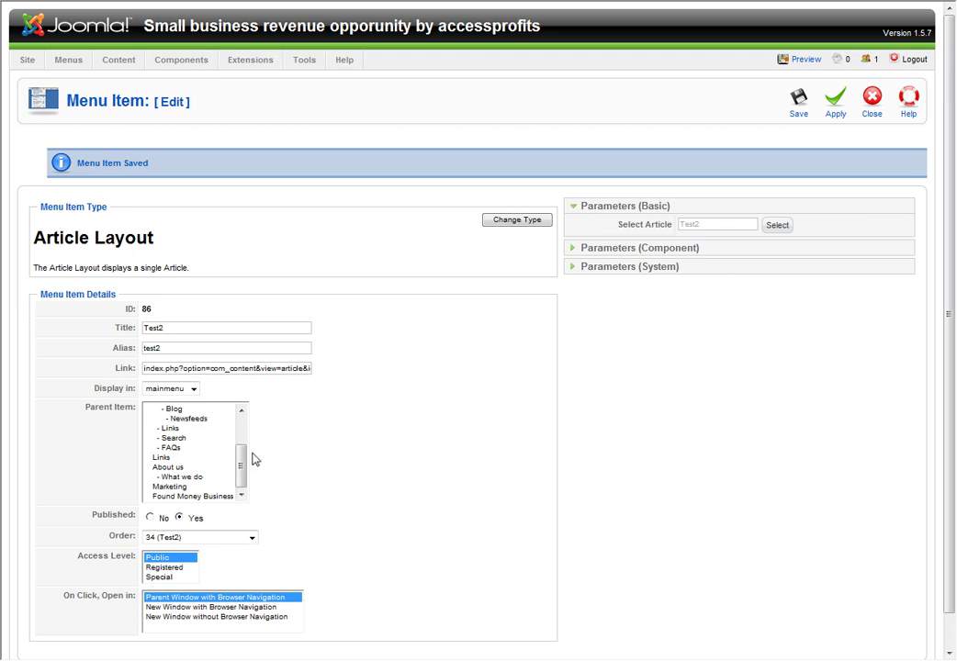
left_click_drag(244, 462, 245, 401)
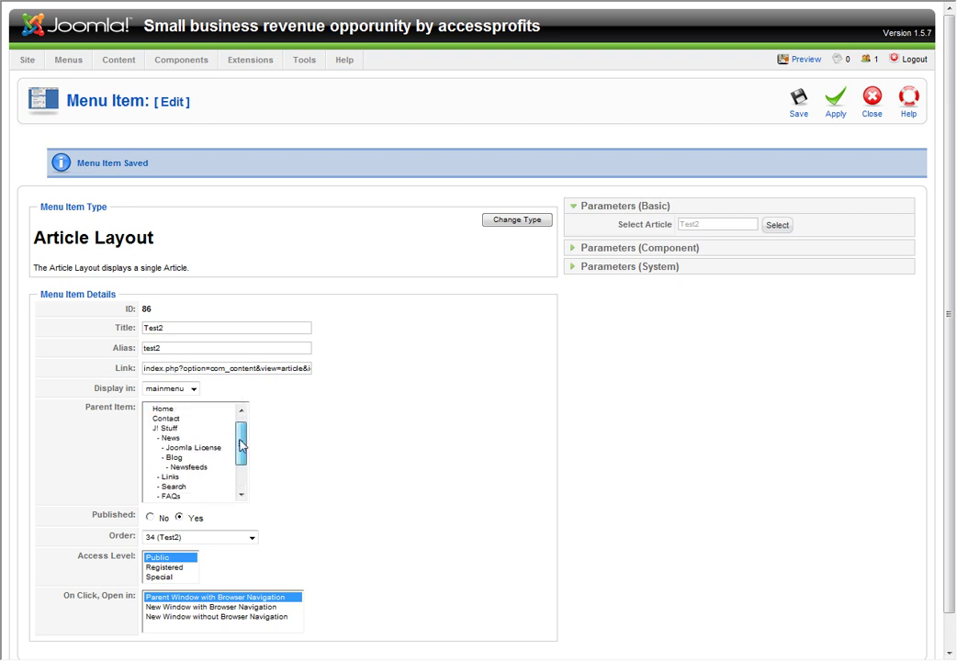
scroll(241, 447, "down", 2)
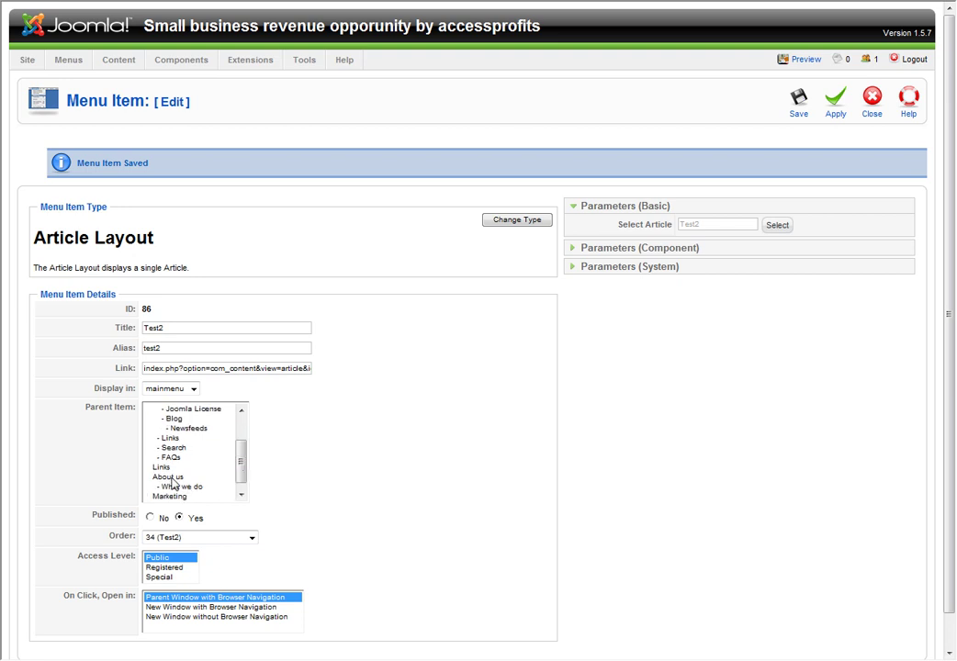
left_click(170, 479)
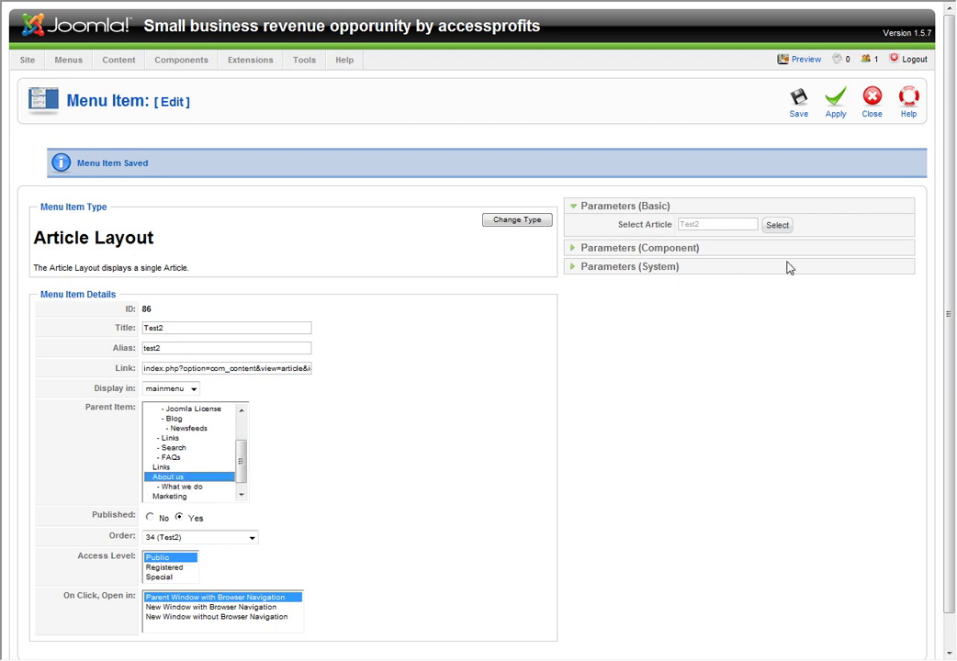
left_click(835, 101)
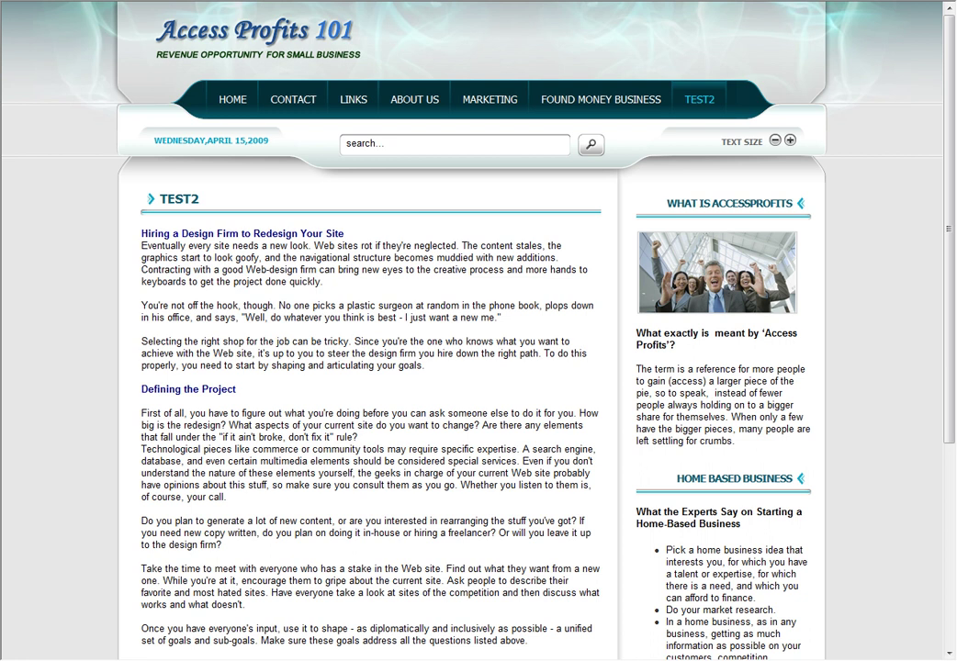
Step: Refresh the site and open Test2 from the ABOUT US dropdown
key("F5")
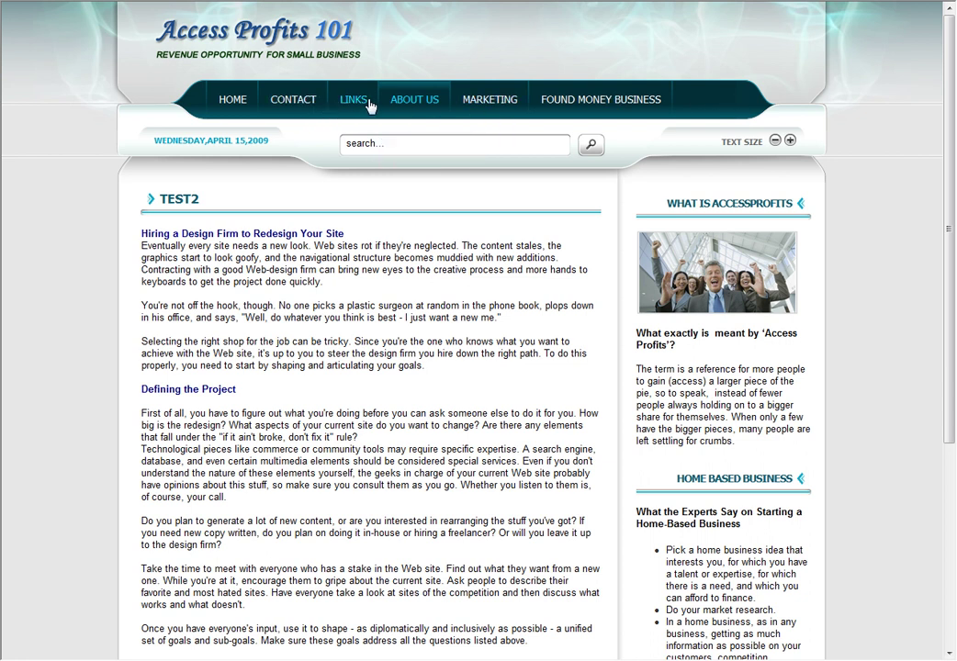
mouse_move(414, 101)
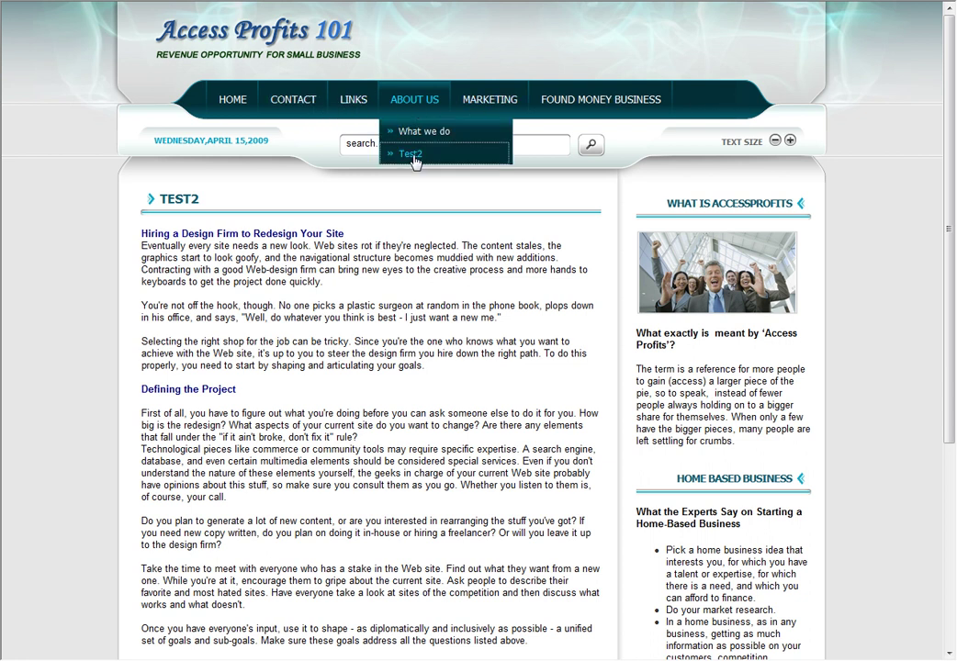
left_click(414, 161)
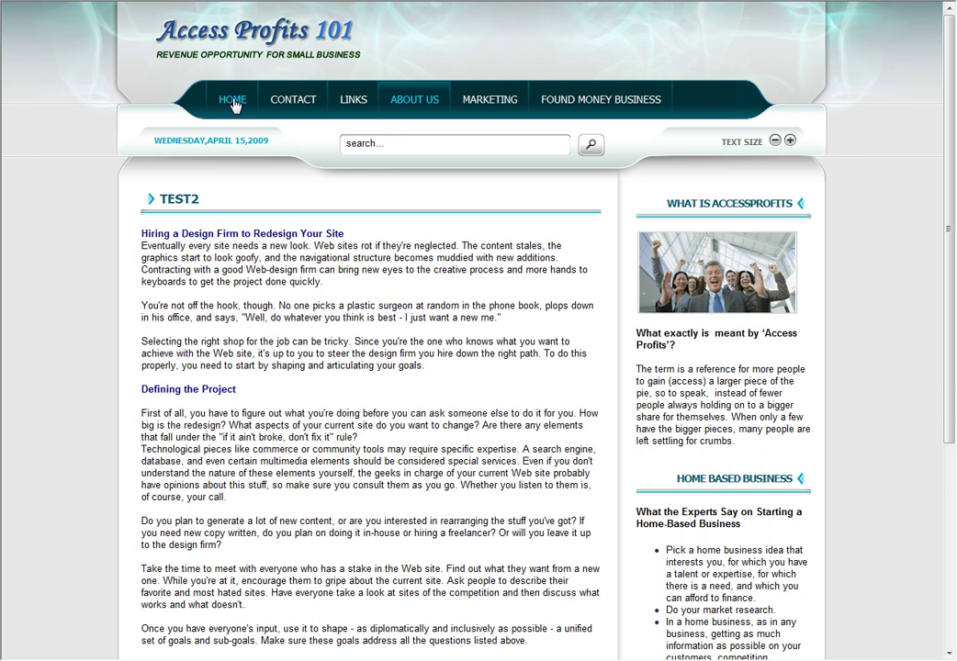
Step: Save and close the Test2 menu item, then go to Extensions > Module Manager
mouse_move(411, 101)
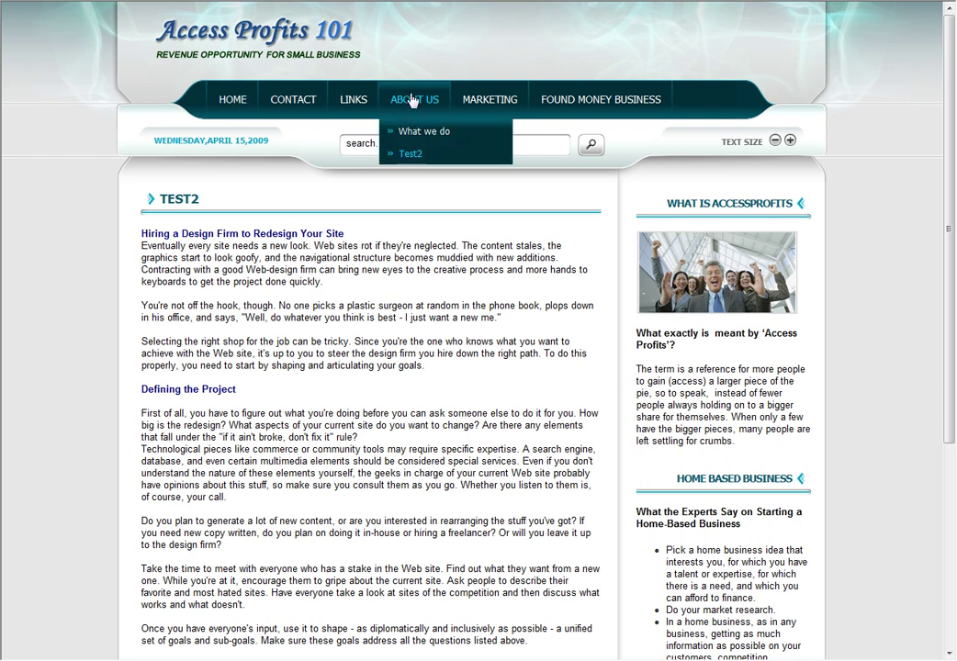
left_click(236, 107)
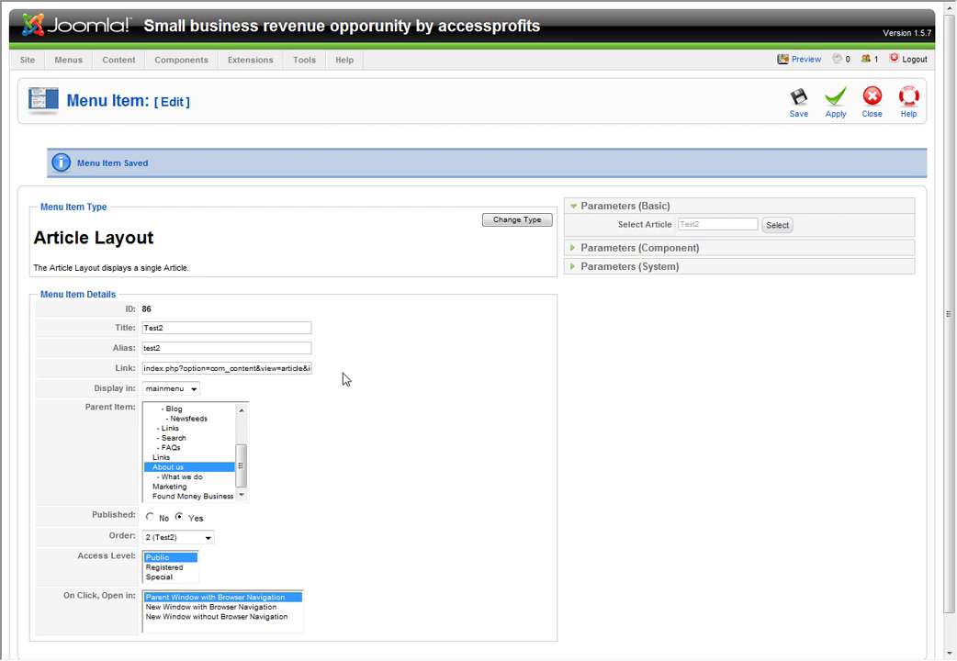
left_click_drag(240, 475, 240, 433)
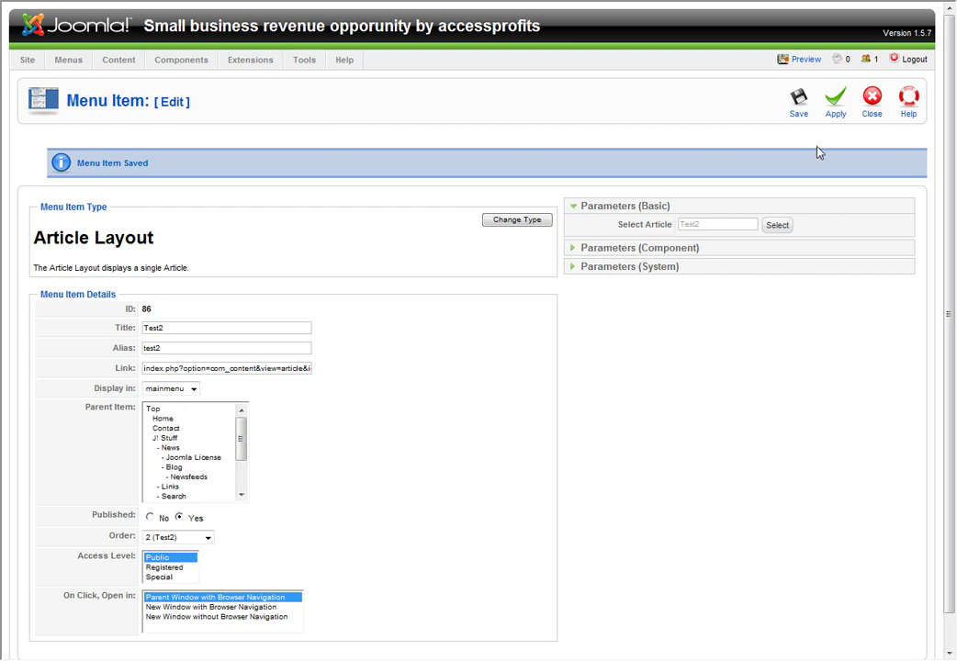
left_click(798, 103)
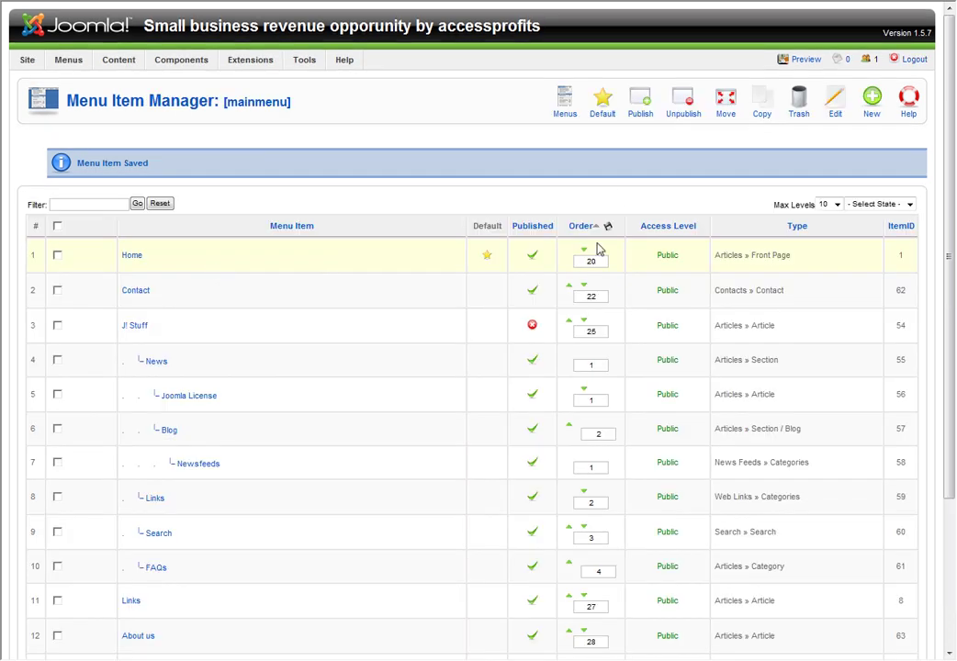
mouse_move(258, 66)
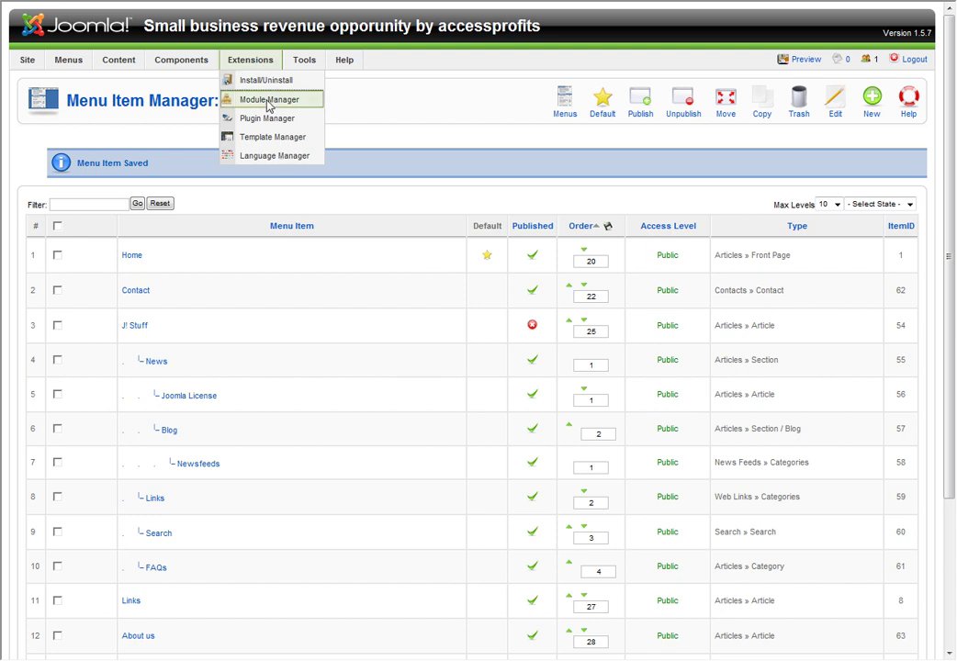
left_click(270, 101)
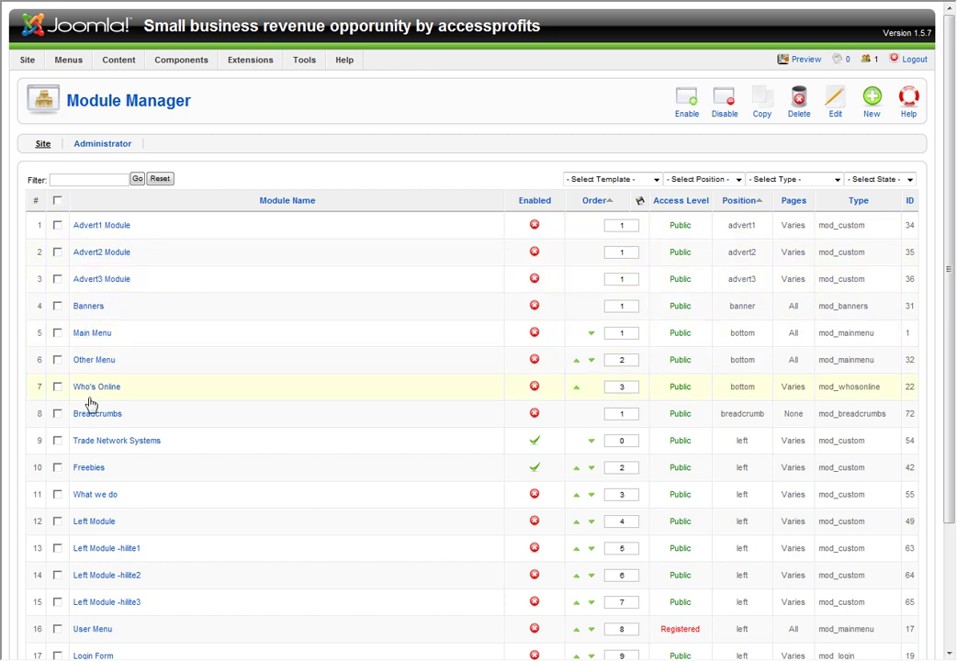
Step: Start a new module of type Custom HTML
left_click(874, 117)
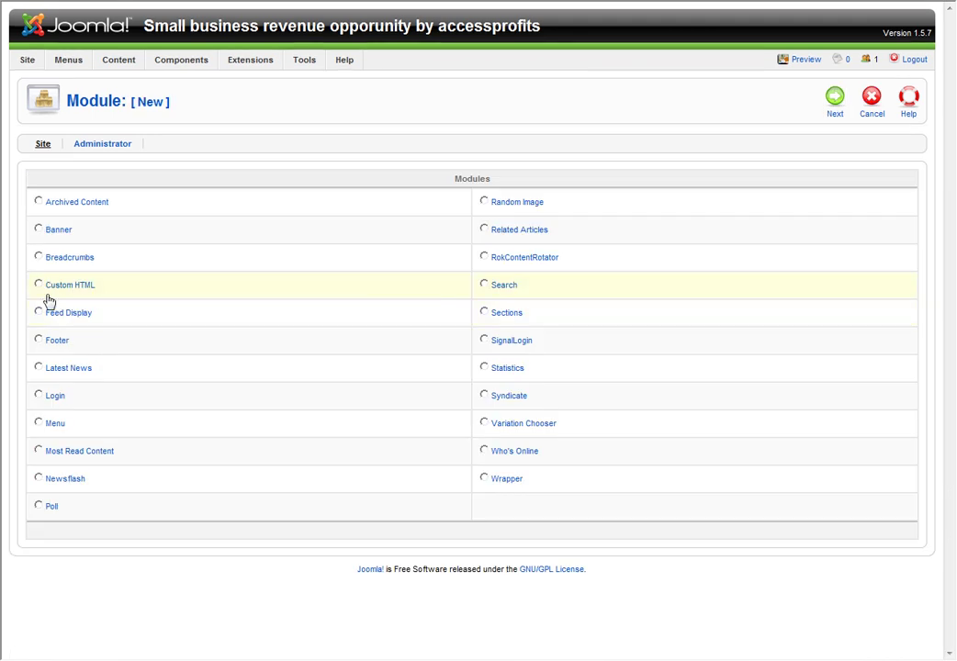
left_click(39, 285)
left_click(834, 108)
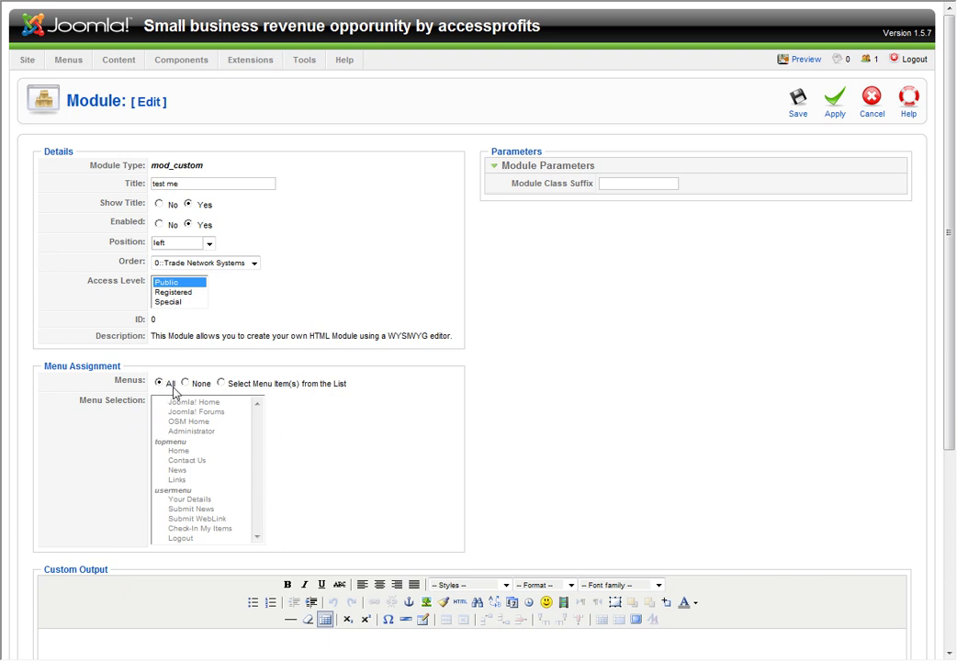
Step: Assign the module to only the Home and About us menu items
left_click(220, 384)
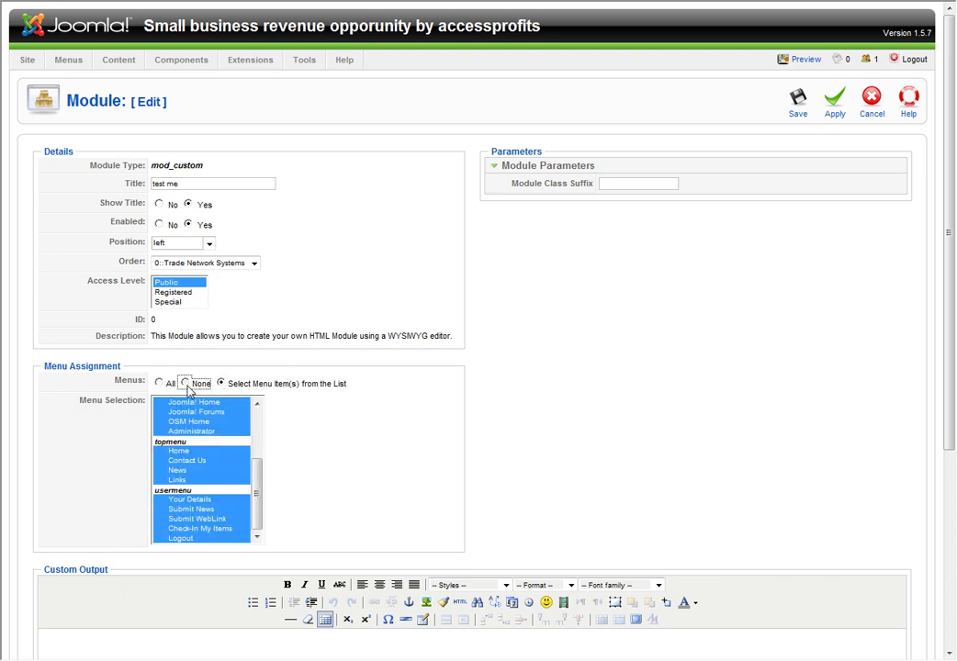
left_click(202, 385)
left_click(222, 384)
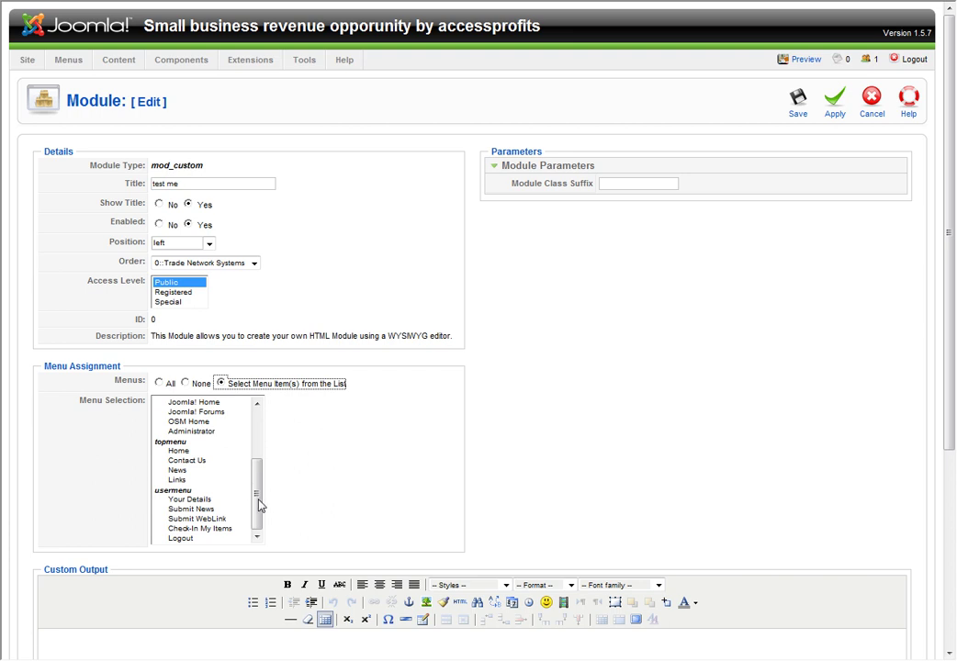
left_click_drag(261, 503, 250, 439)
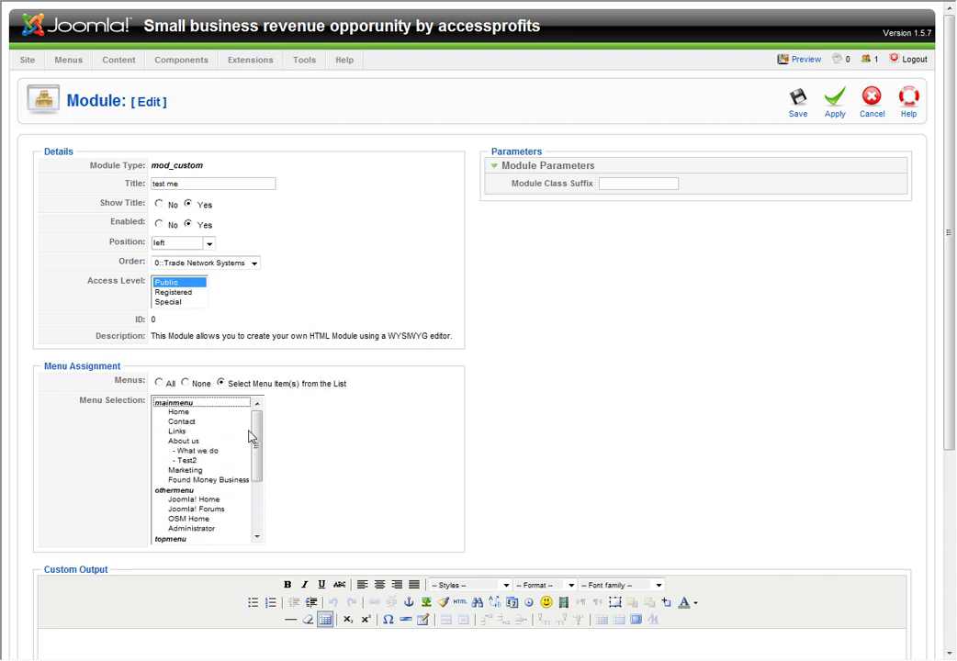
left_click(180, 411)
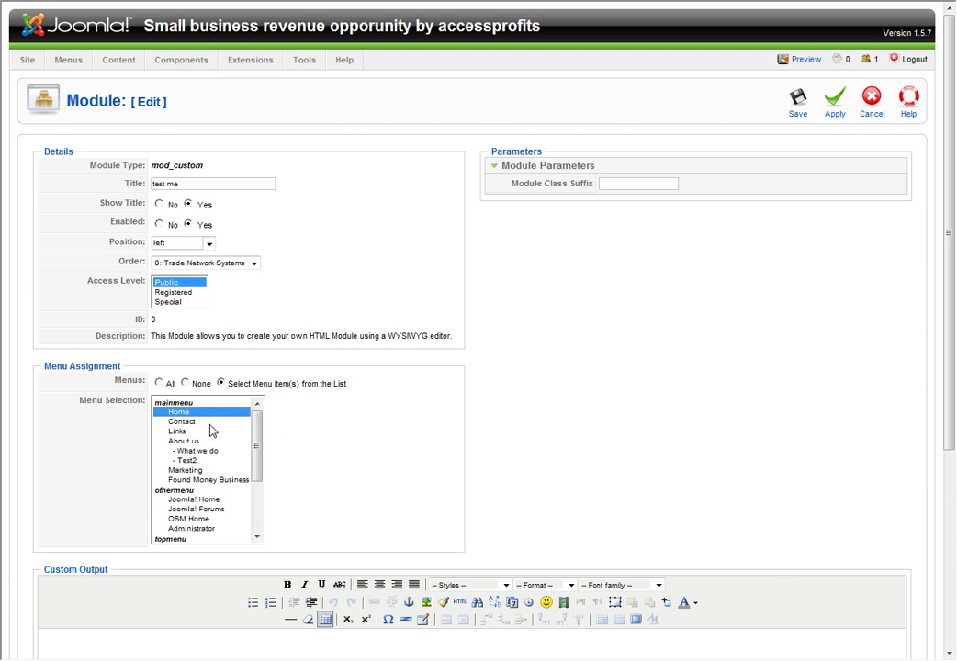
left_click(183, 441, "ctrl")
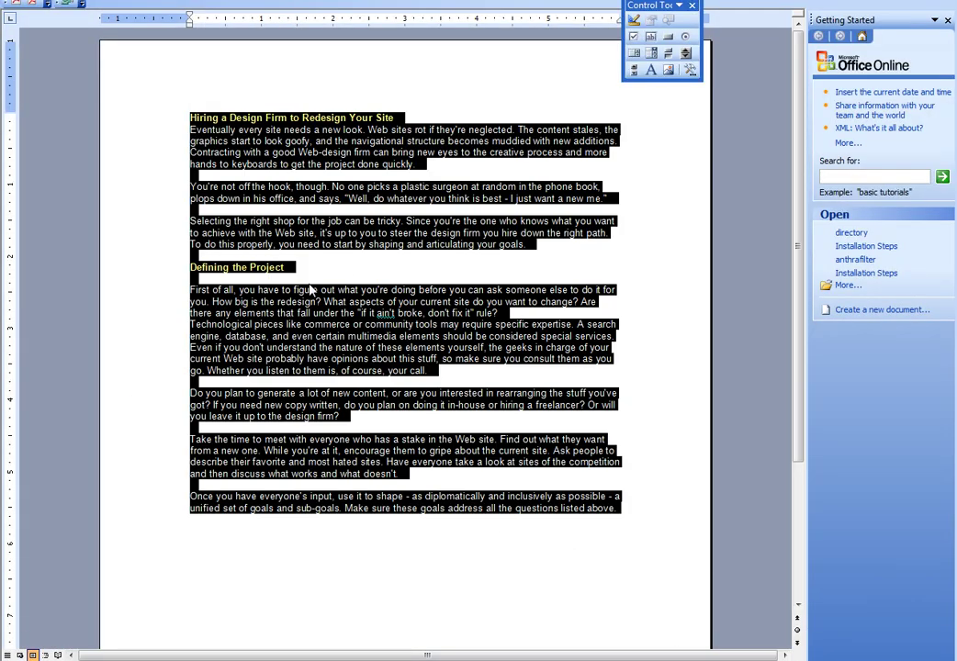
Step: Copy the 'Hiring a Design Firm to Redesign Your Site' heading and first paragraph from Word
left_click(318, 284)
left_click_drag(426, 166, 215, 118)
right_click(200, 123)
left_click(225, 145)
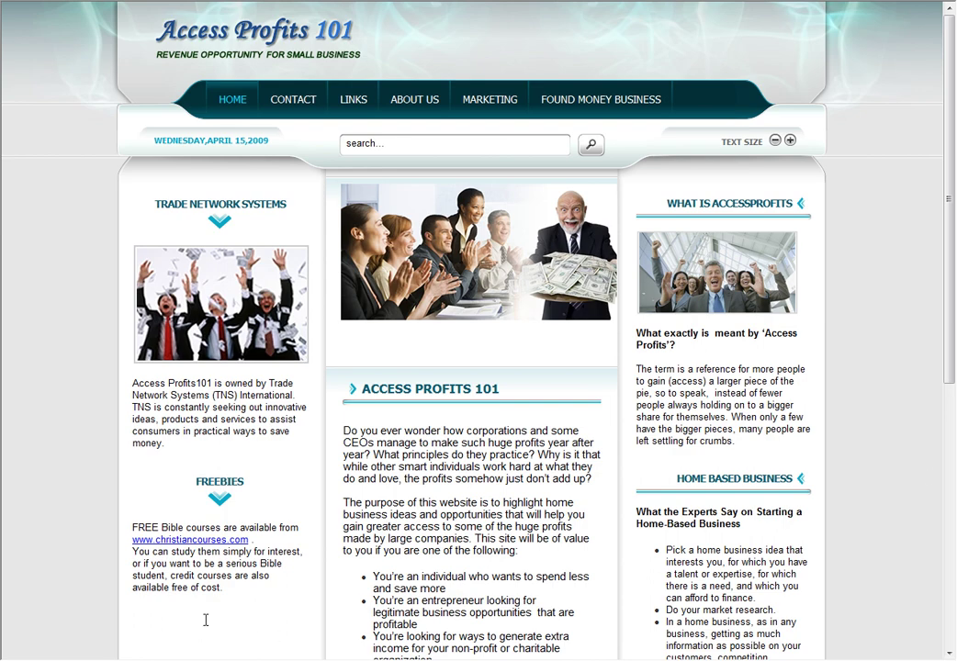
Step: Scroll the Access Profits 101 home page to inspect its left column modules
scroll(296, 412, "down", 4)
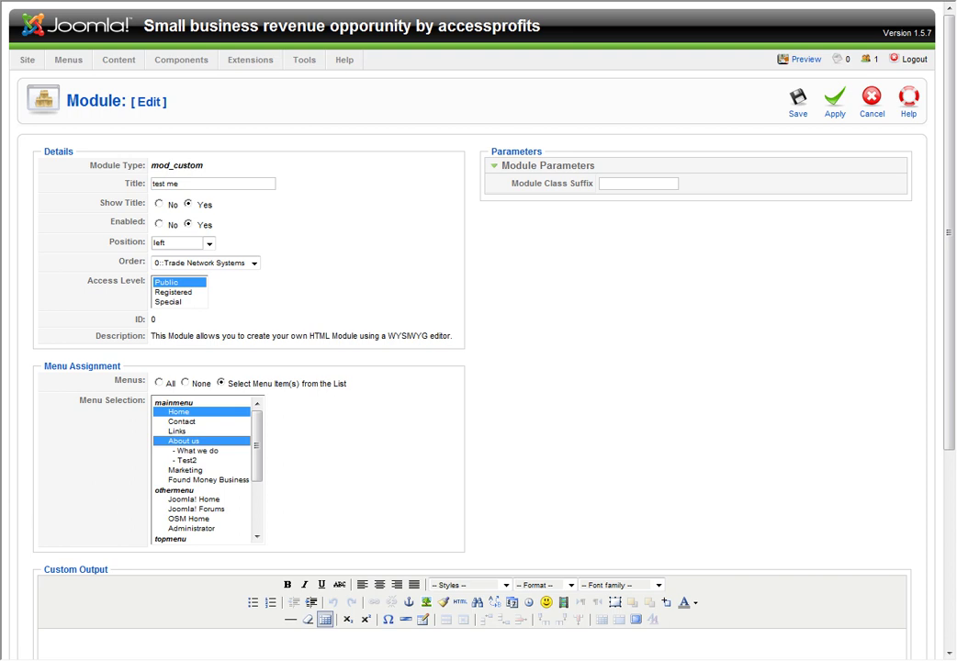
Step: Paste the design-firm heading and paragraph into the test me module's Custom Output and apply
scroll(510, 372, "down", 3)
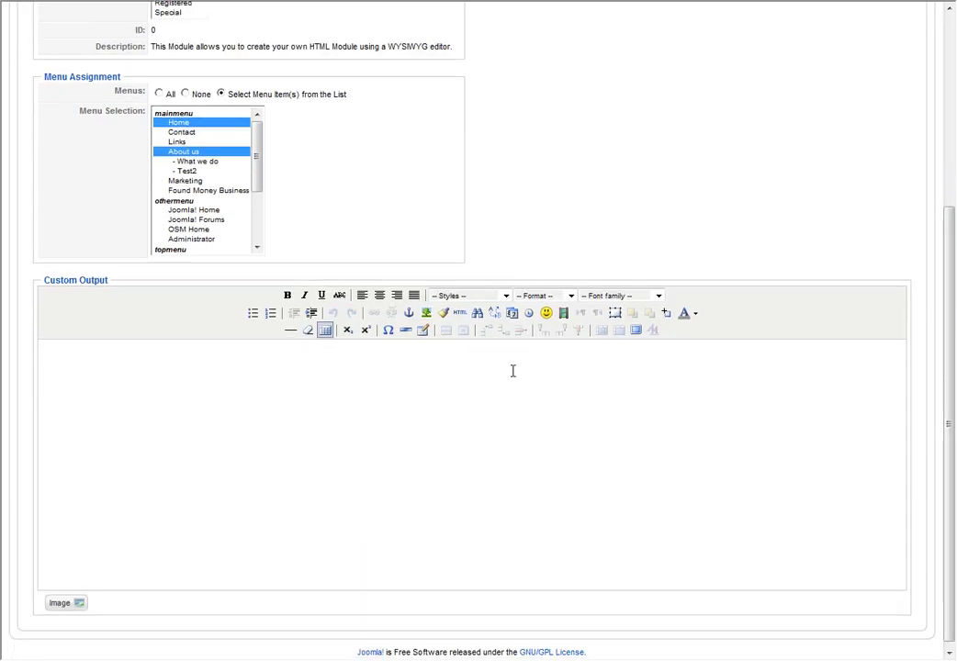
right_click(76, 354)
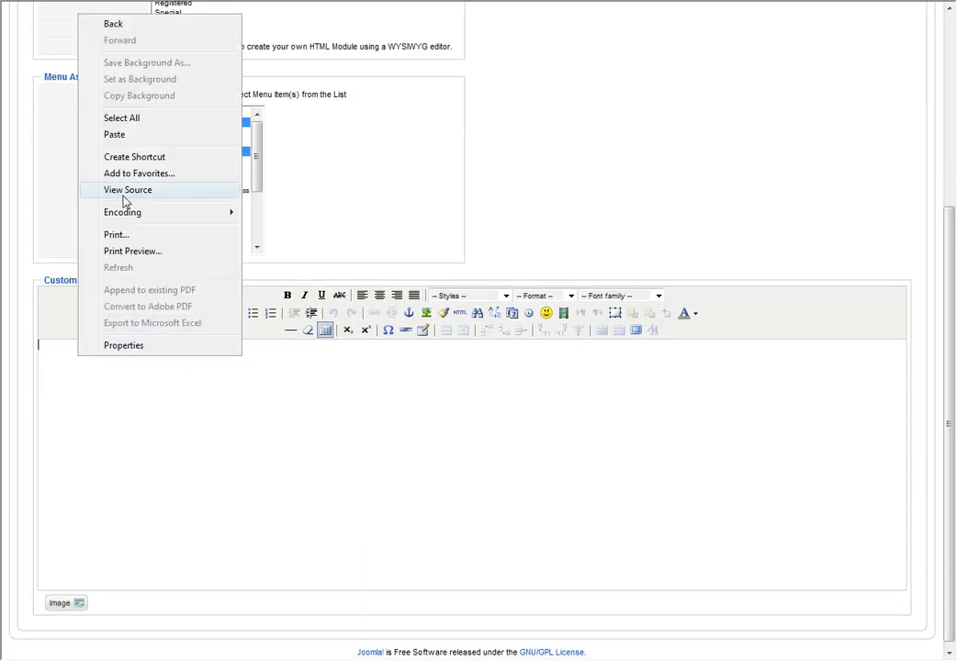
left_click(121, 137)
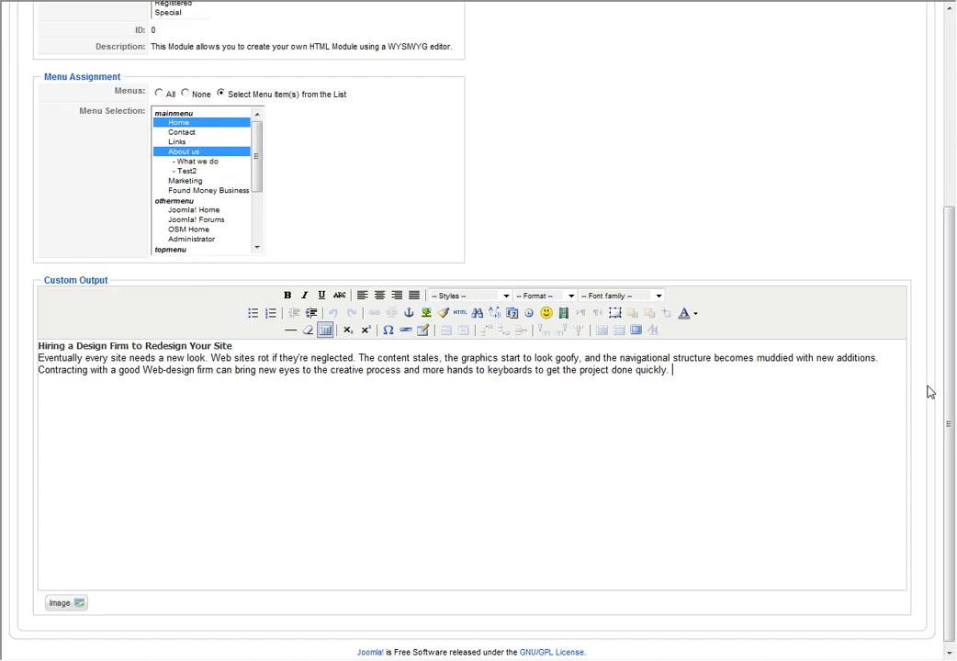
left_click_drag(951, 386, 951, 181)
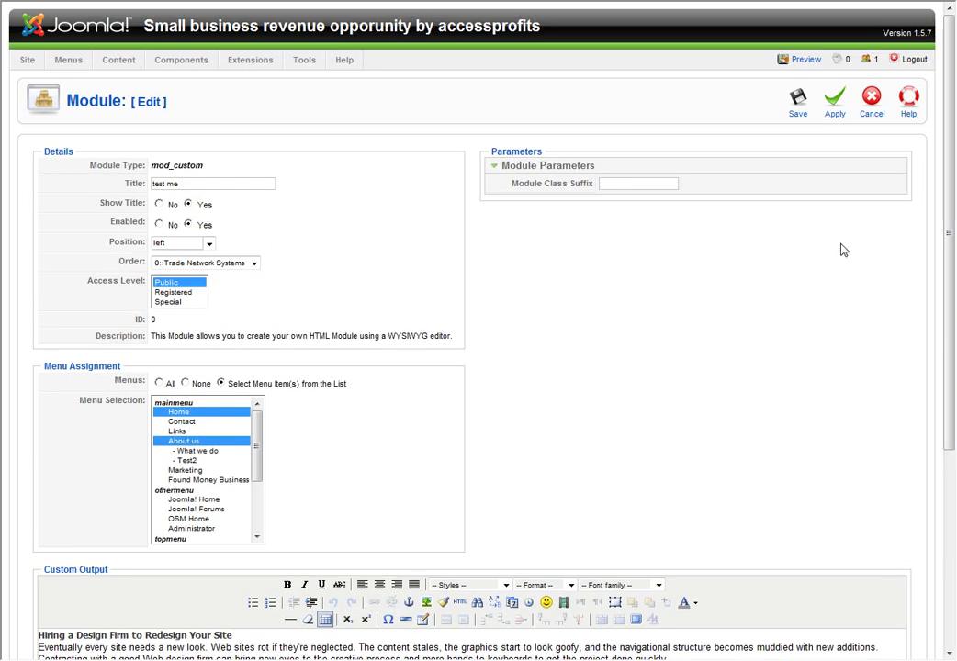
left_click(836, 118)
left_click(837, 107)
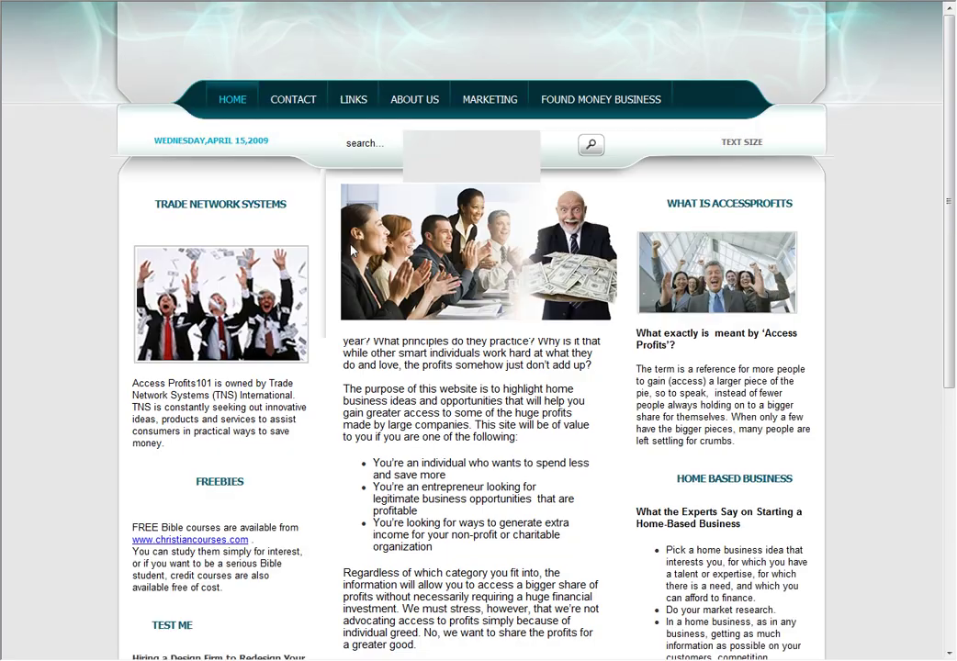
Step: Scroll the refreshed home page to check the TEST ME box shows the design-firm text
scroll(952, 140, "down", 2)
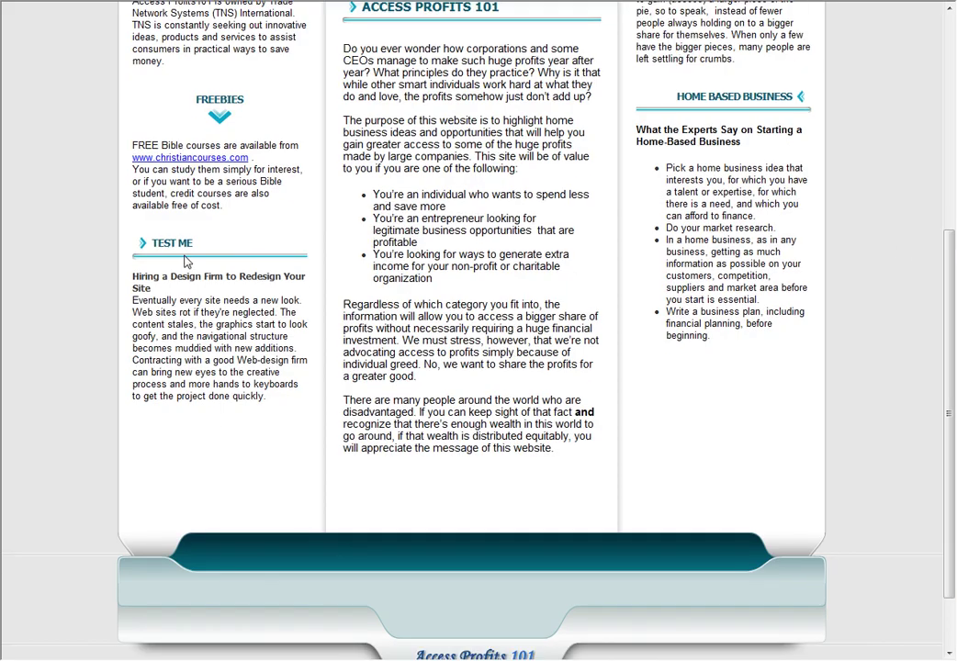
scroll(952, 129, "up", 4)
scroll(951, 129, "down", 4)
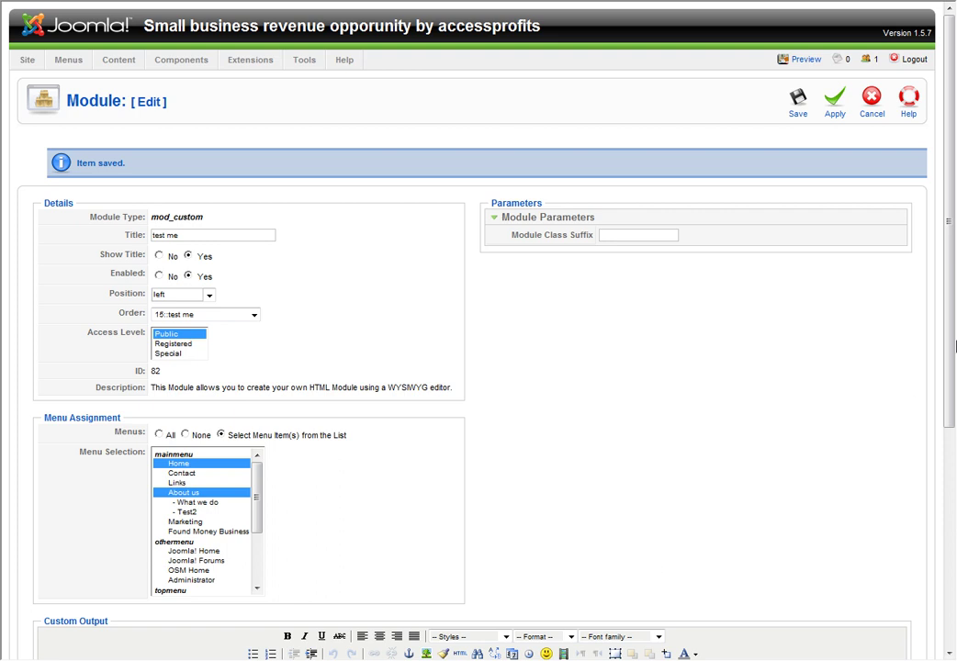
scroll(955, 298, "down", 3)
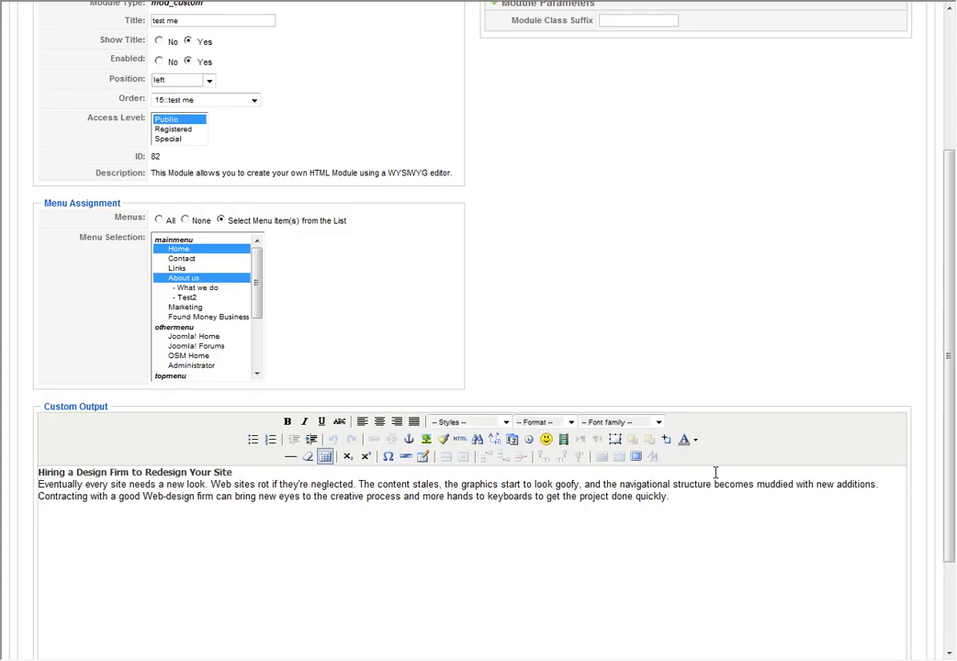
scroll(953, 473, "up", 3)
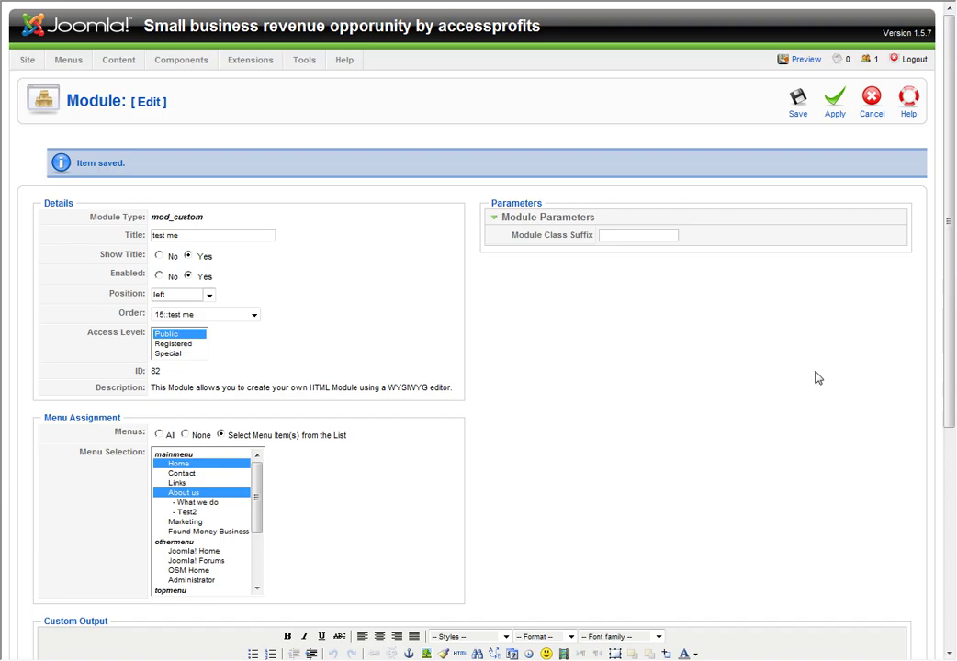
scroll(953, 336, "down", 2)
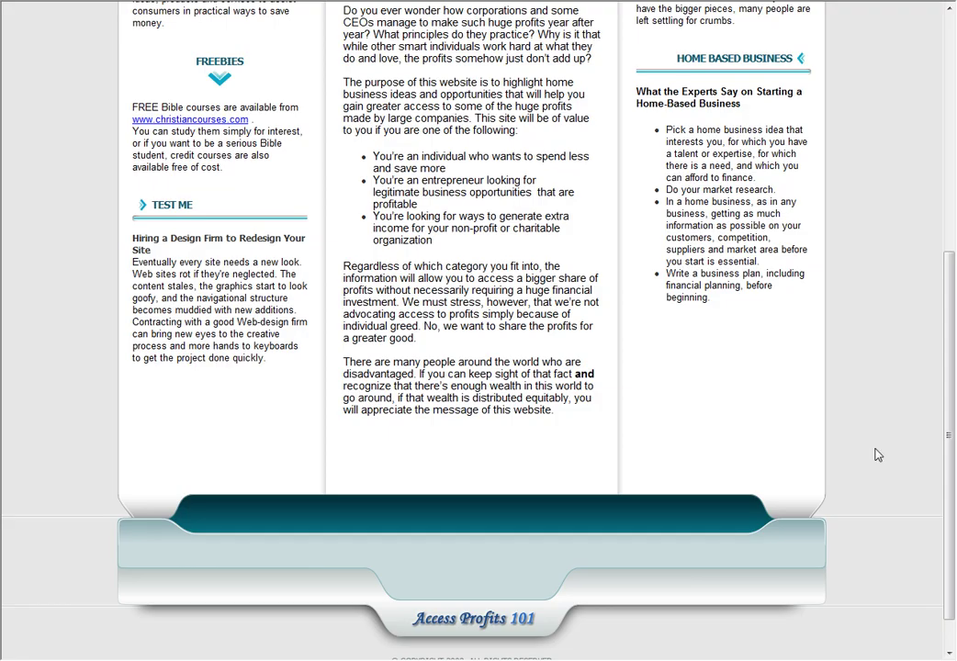
left_click_drag(954, 361, 956, 97)
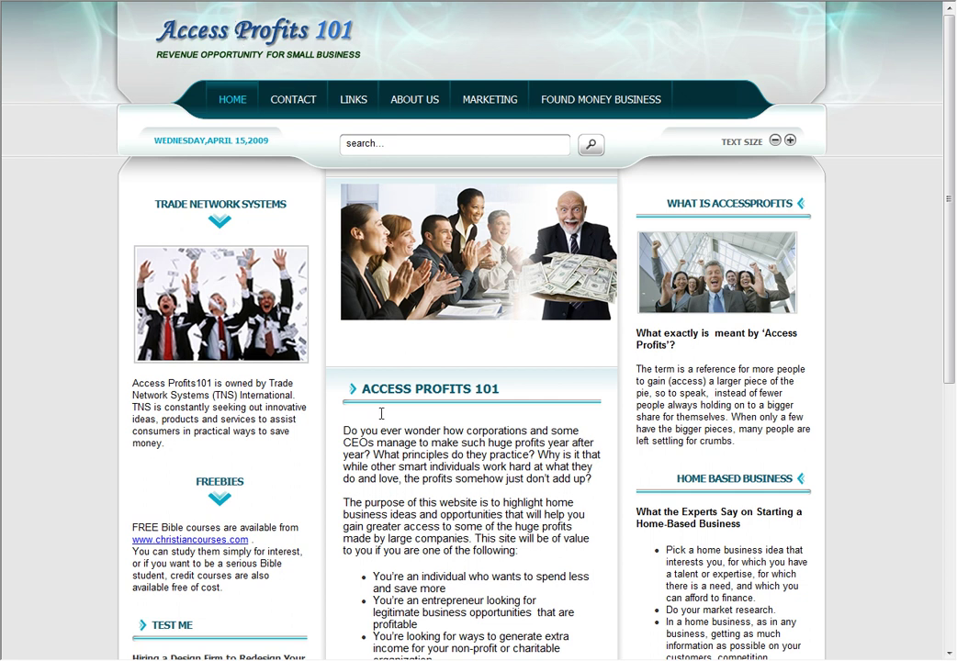
Step: Select the two body lines under the heading in the test me module's Custom Output
key("alt+Tab")
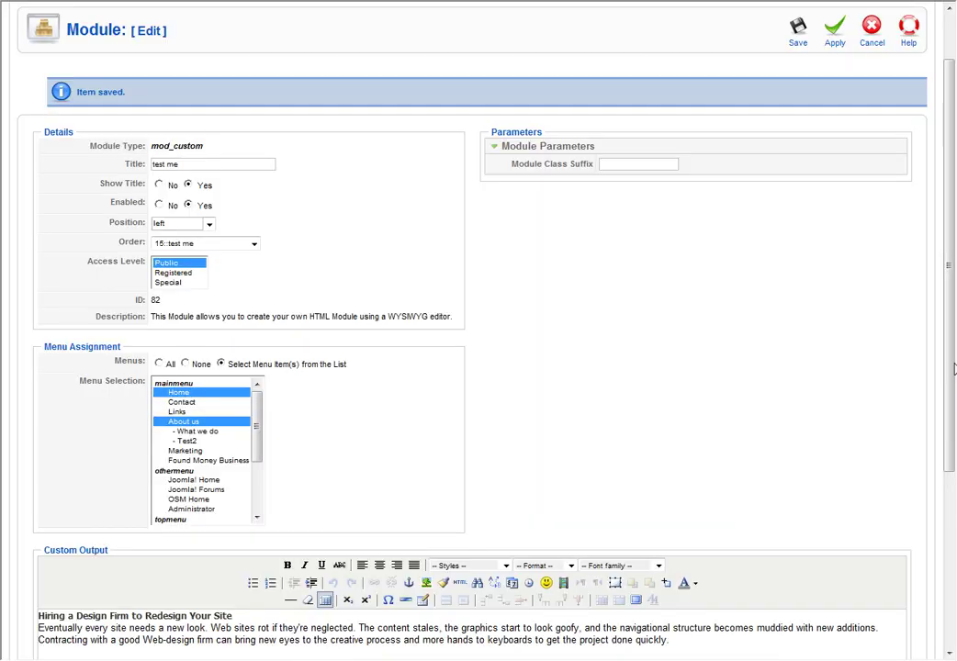
left_click_drag(953, 369, 954, 524)
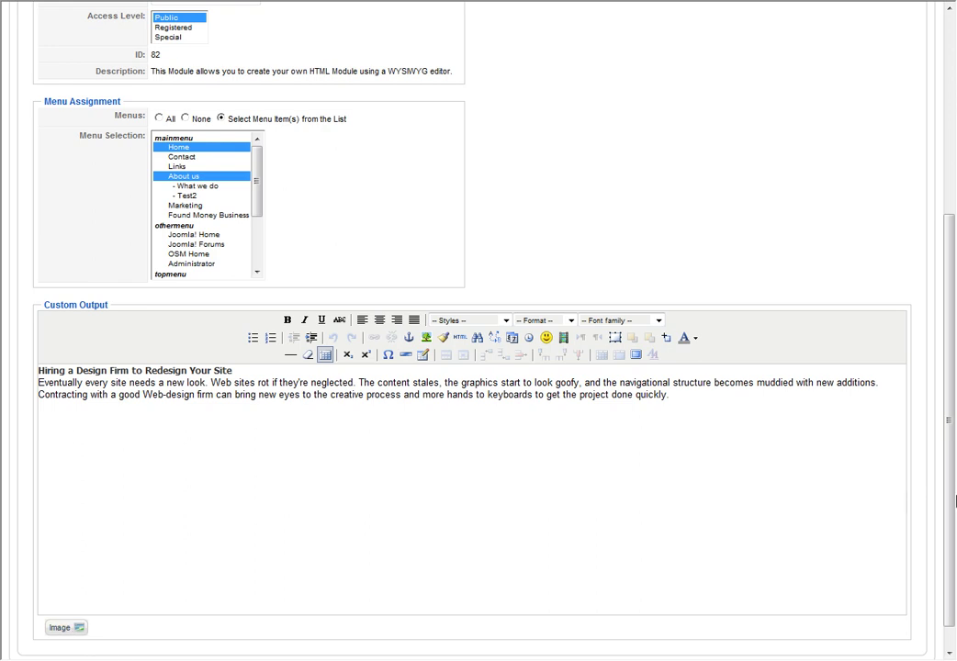
mouse_move(953, 496)
left_mouse_down()
mouse_move(952, 418)
mouse_move(953, 492)
left_mouse_up()
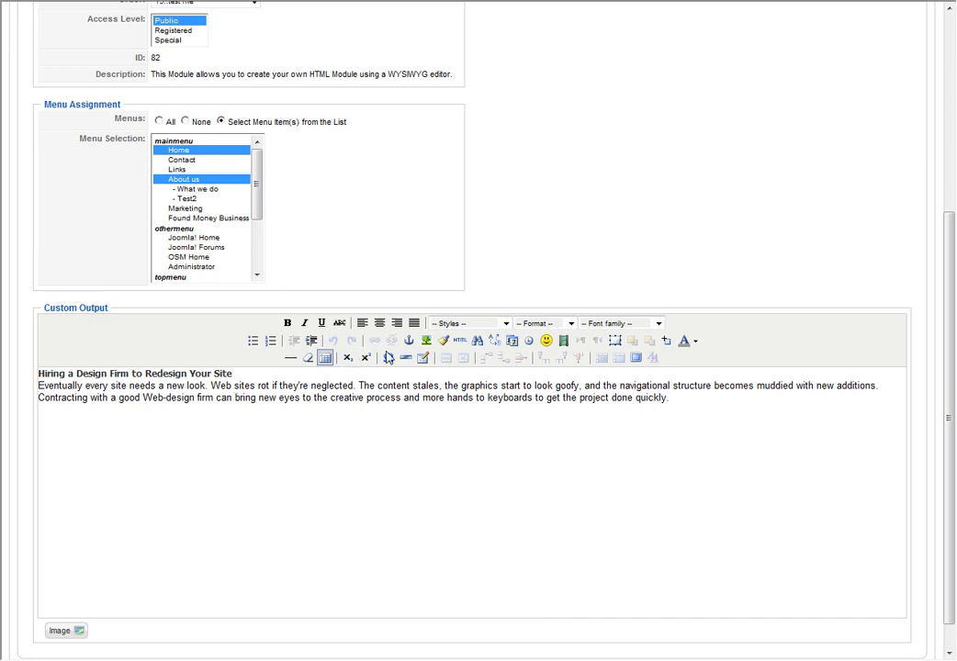
left_click_drag(668, 398, 73, 386)
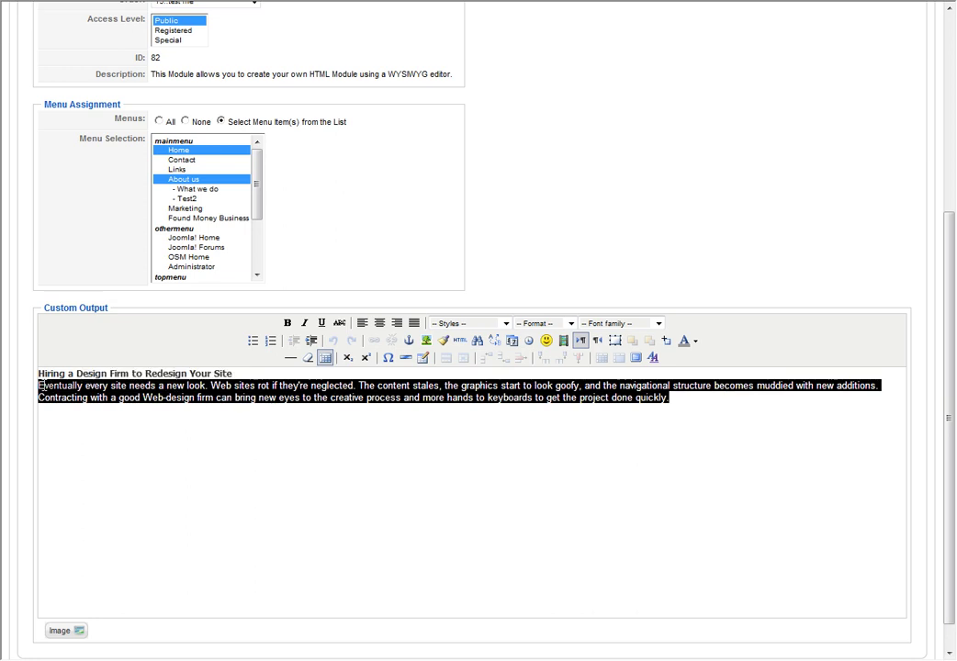
left_click(452, 401)
left_click_drag(677, 399, 38, 387)
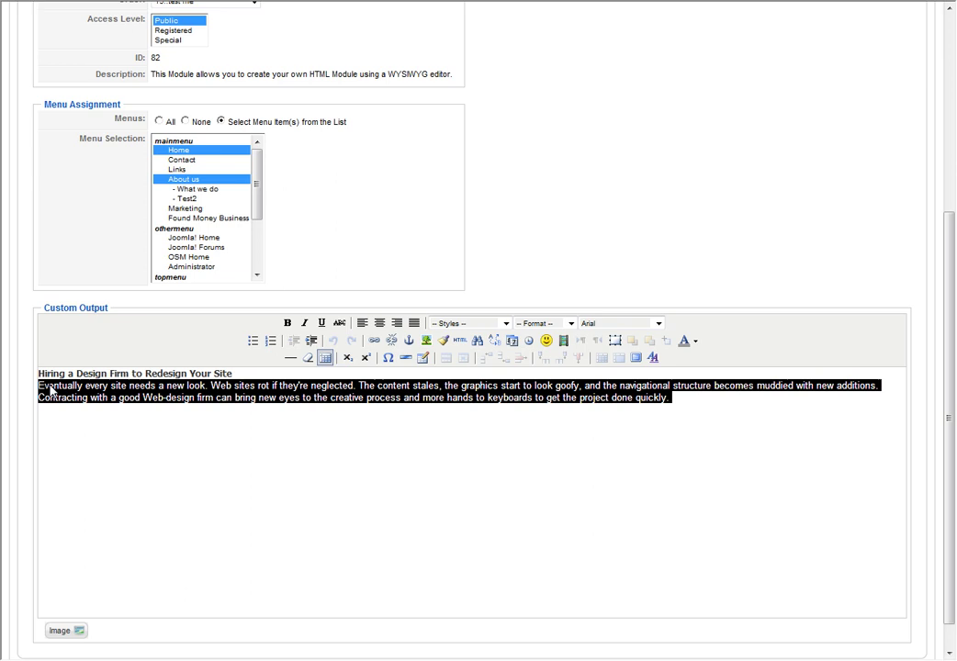
left_click(373, 342)
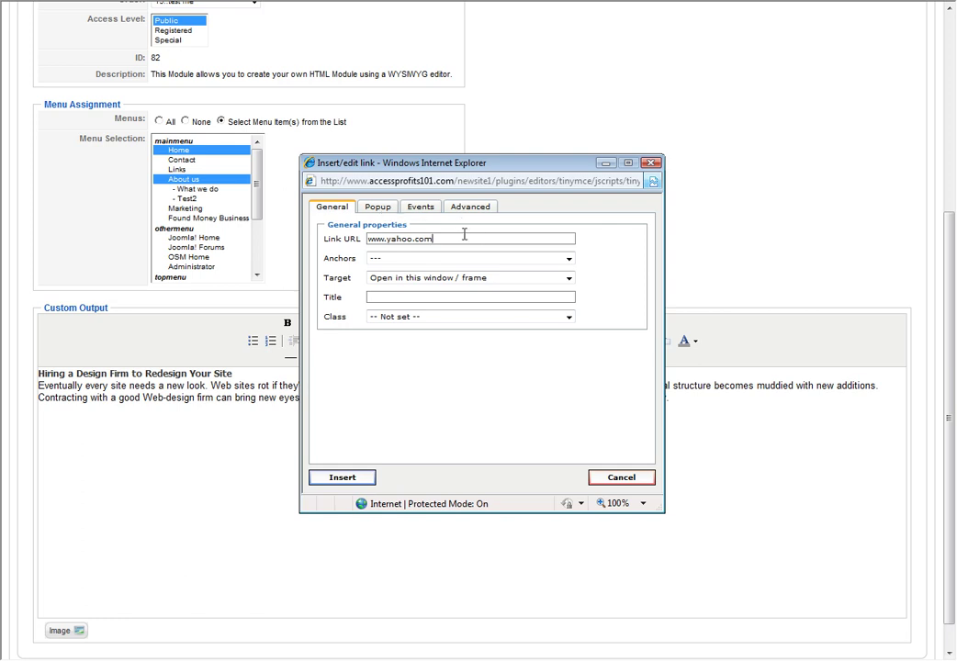
left_click(570, 318)
left_click(570, 277)
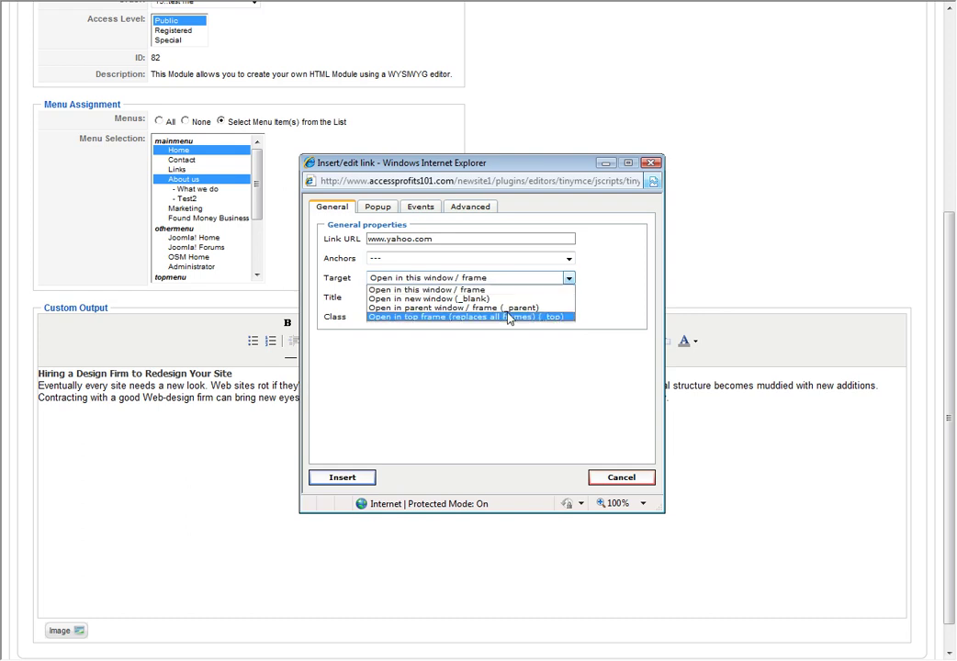
left_click(392, 300)
left_click(363, 484)
left_click(543, 366)
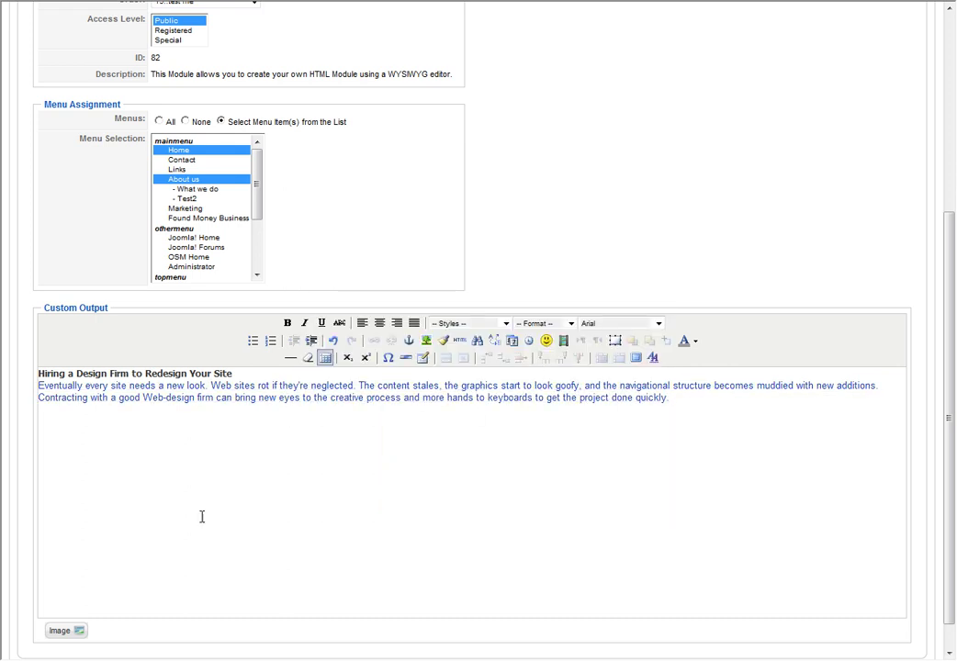
Step: Apply the test me module changes with the new Yahoo link
scroll(460, 413, "up", 5)
left_click(835, 101)
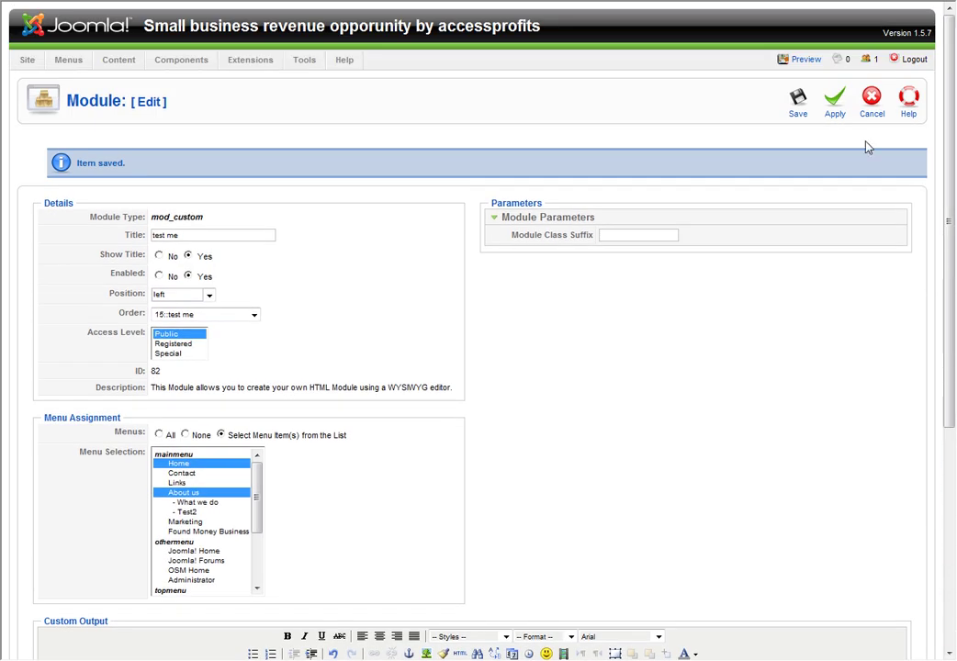
left_click(834, 109)
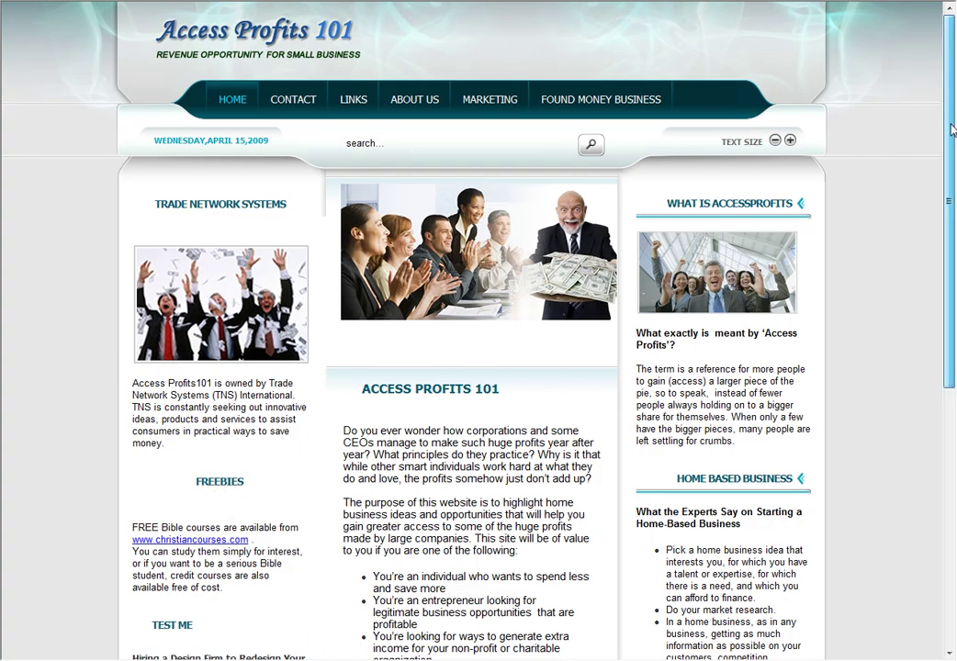
Step: Follow the TEST ME link on the front-end, confirm Yahoo opens separately, then close it
scroll(910, 202, "down", 3)
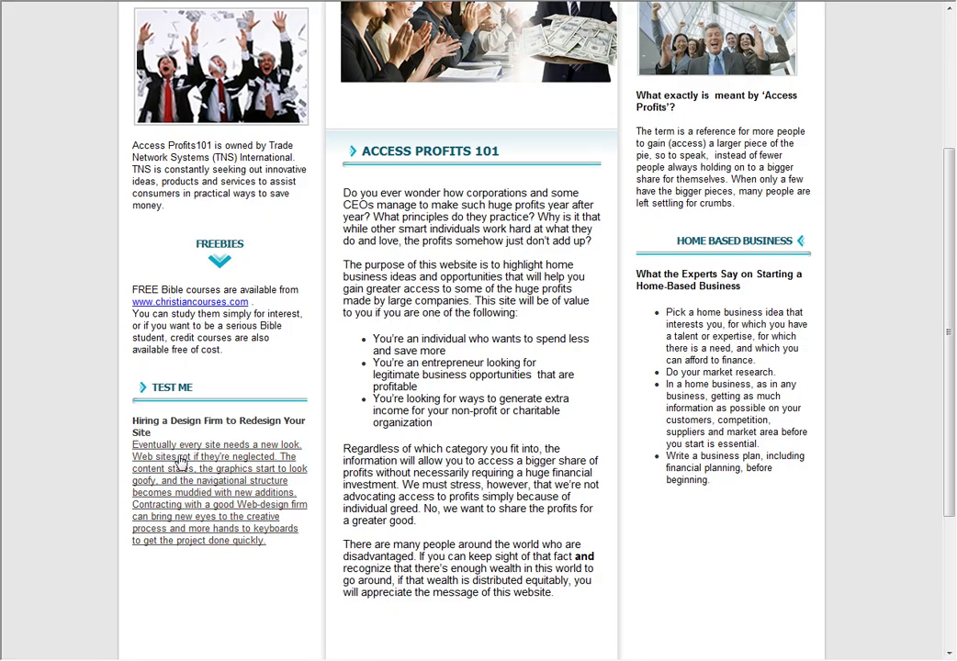
left_click(226, 464)
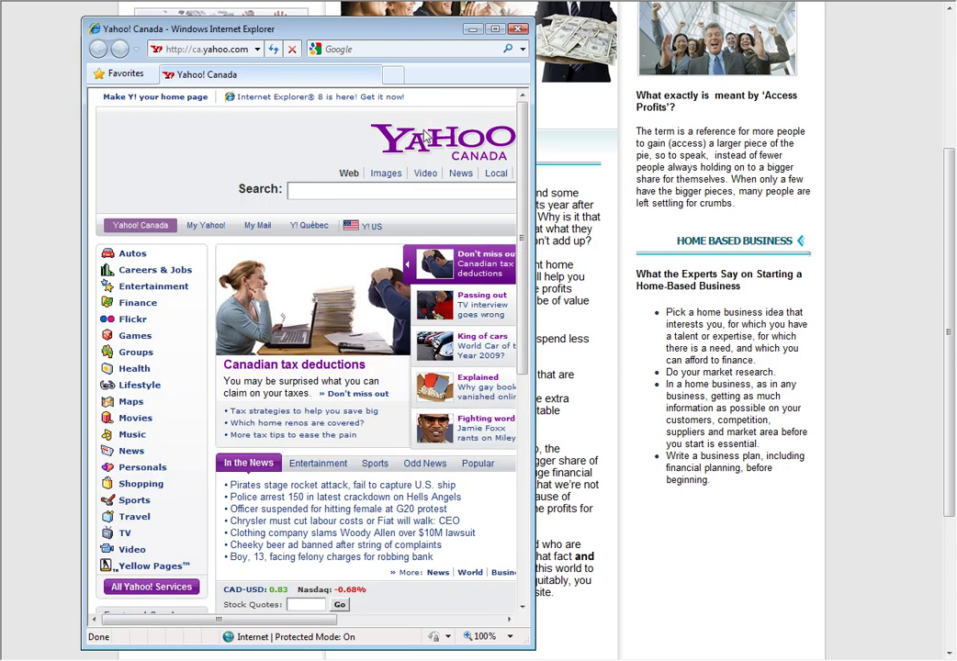
left_click(518, 29)
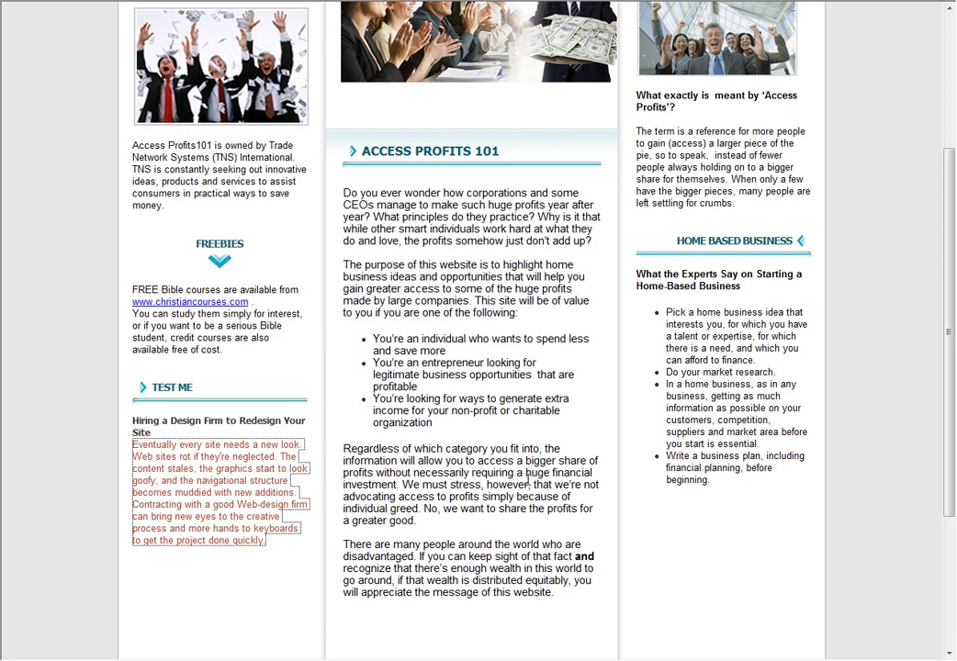
left_click(231, 614)
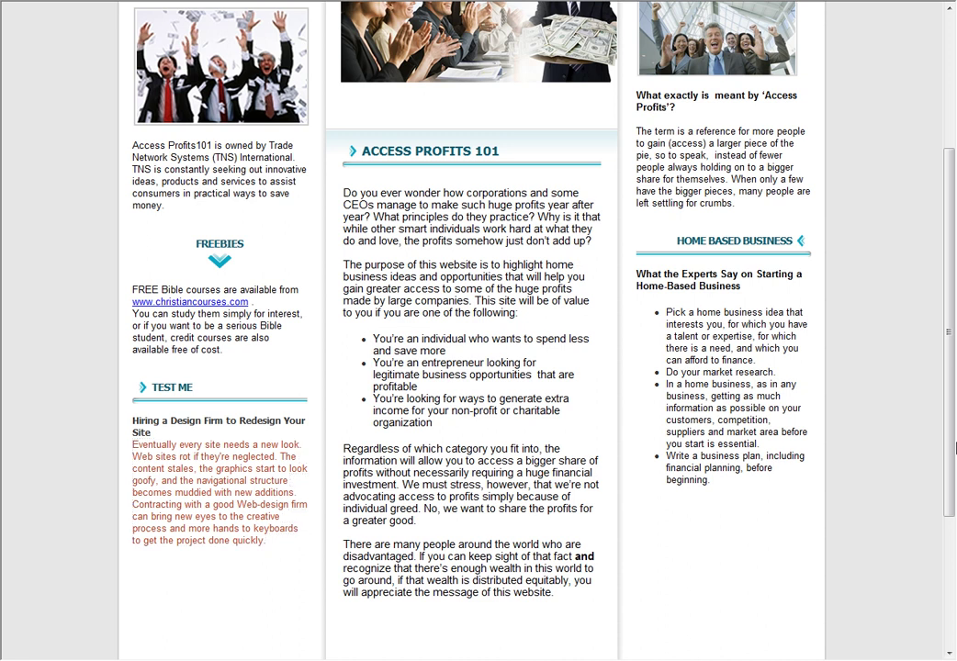
mouse_move(953, 425)
left_mouse_down()
mouse_move(952, 290)
mouse_move(954, 425)
left_mouse_up()
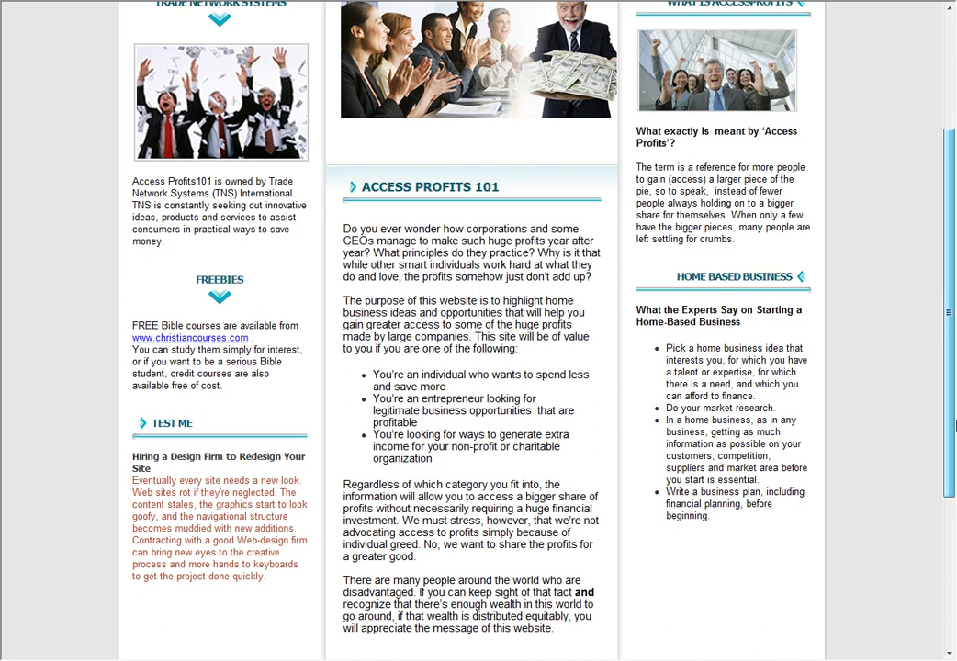